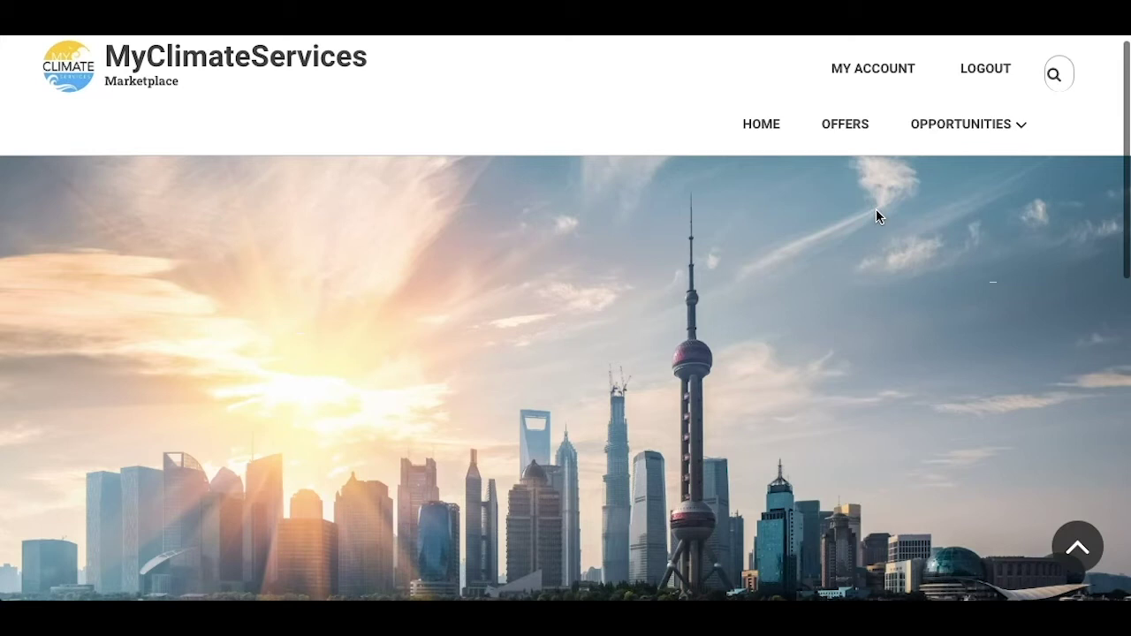
# Start adding a new offer from the member account page.
pyautogui.click(873, 74)
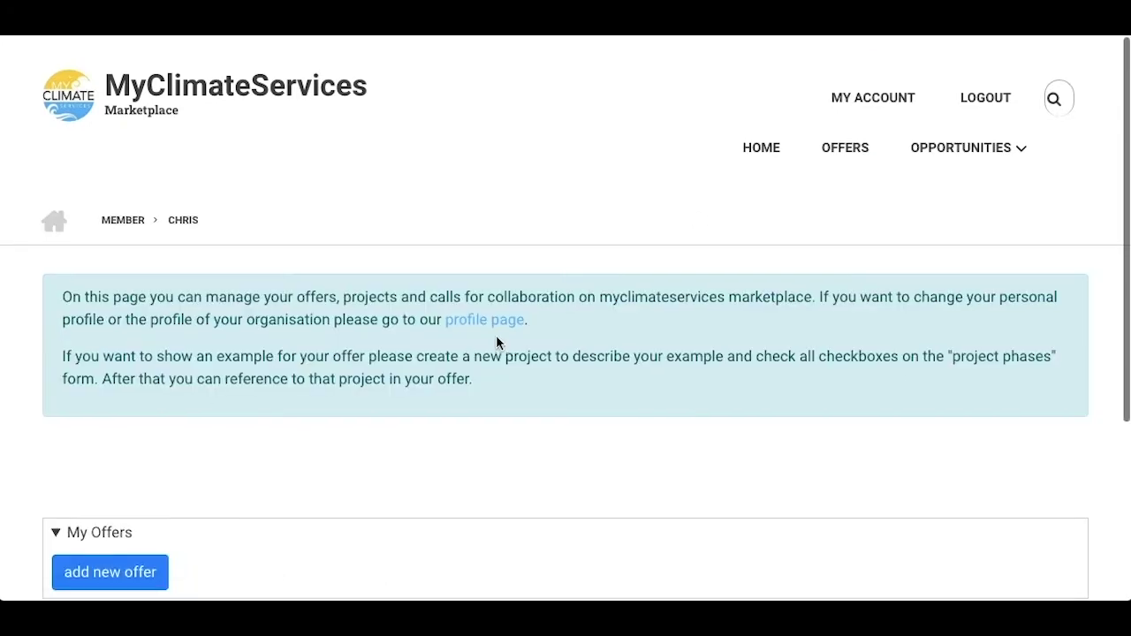
pyautogui.scroll(-3, 495, 341)
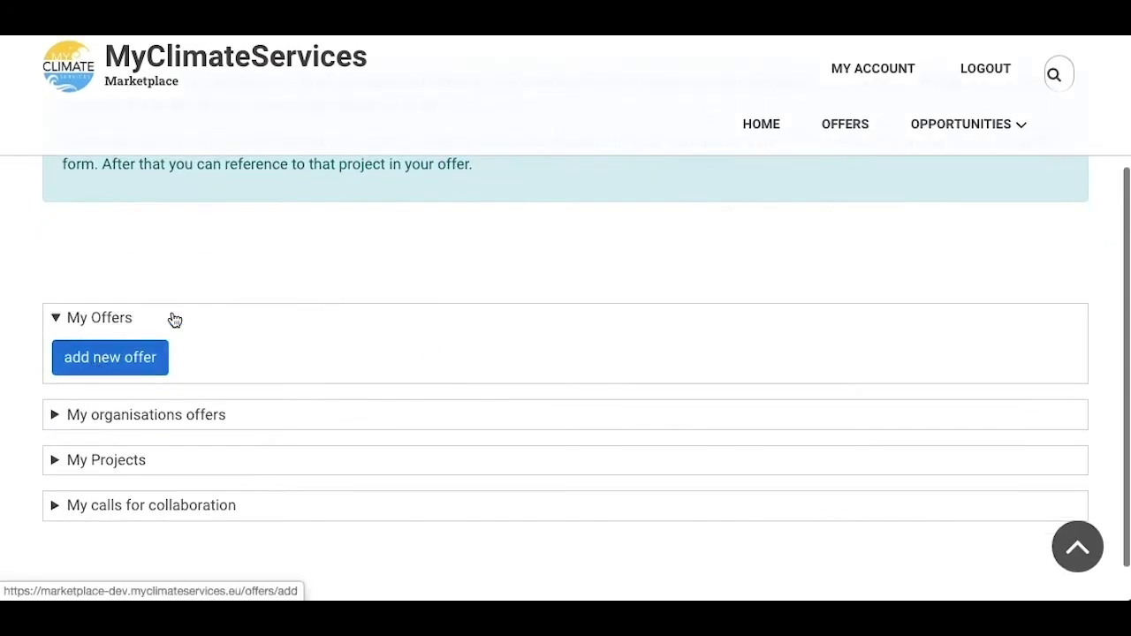
pyautogui.click(89, 364)
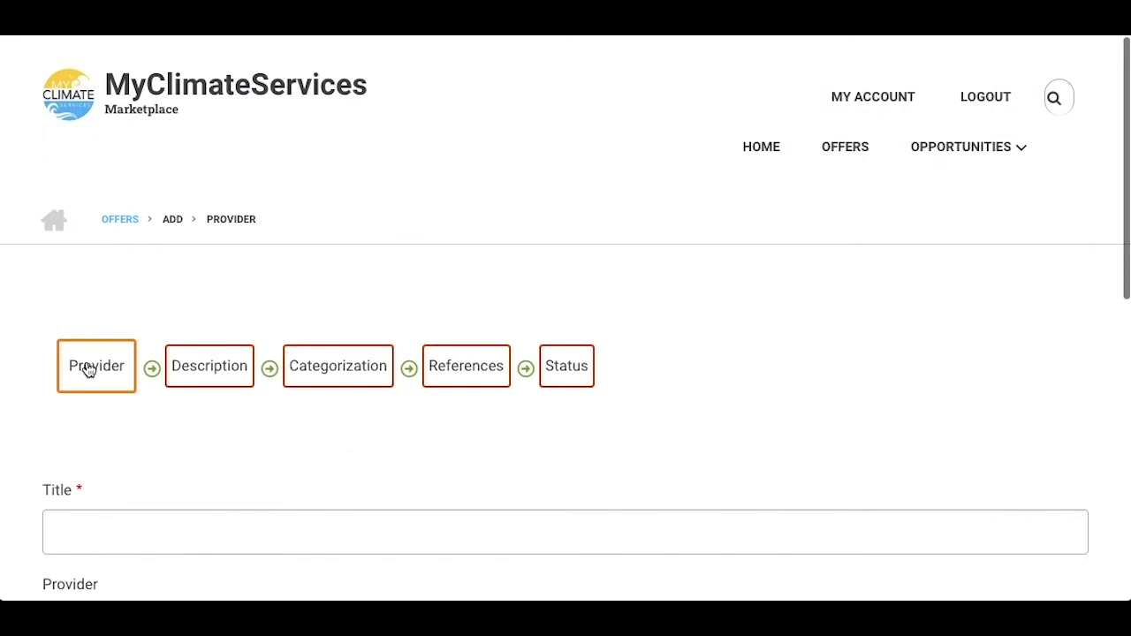
# Enter the offer title CLARITY „Climate Service Information System“ (CSIS).
pyautogui.scroll(-2, 88, 369)
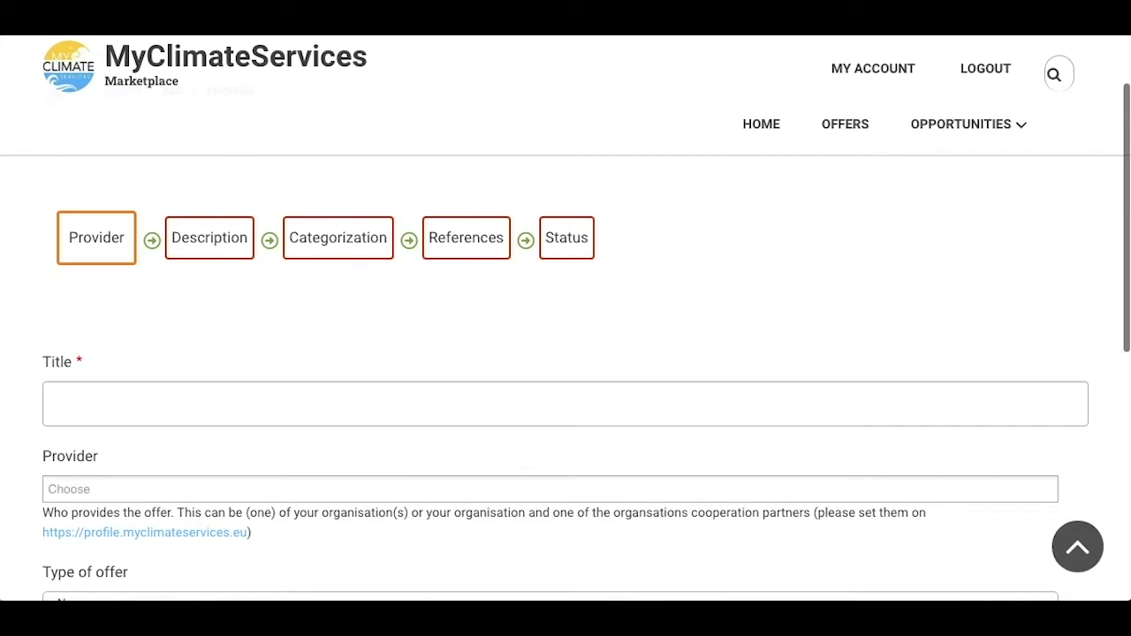
pyautogui.write('CLARITY „Climate Service Information System" (CSIS)')
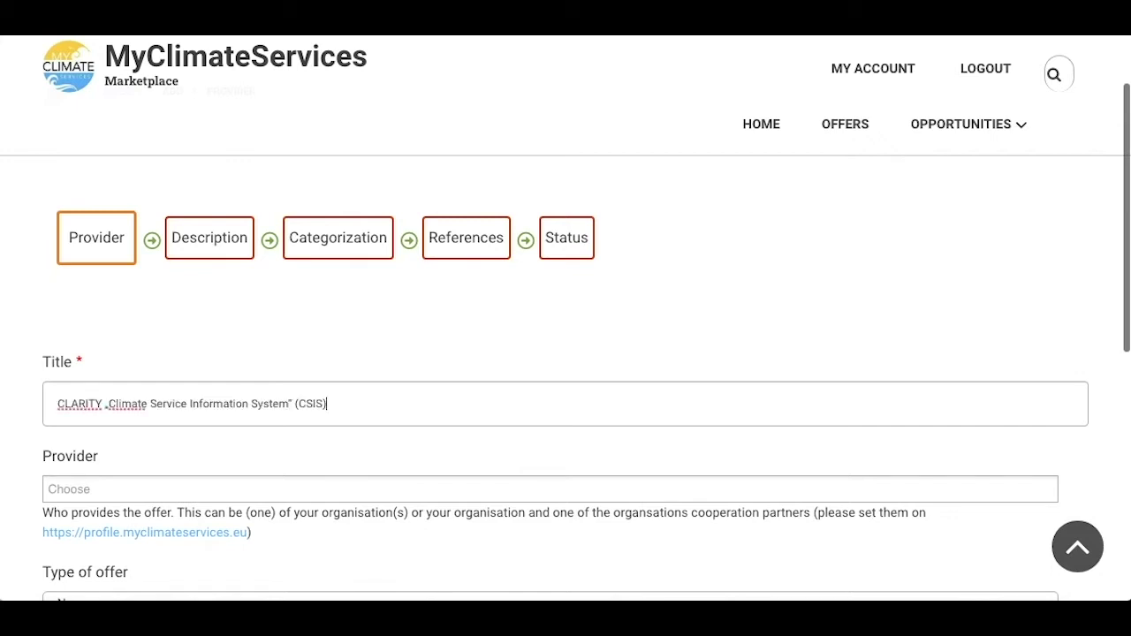
pyautogui.scroll(1, 566, 353)
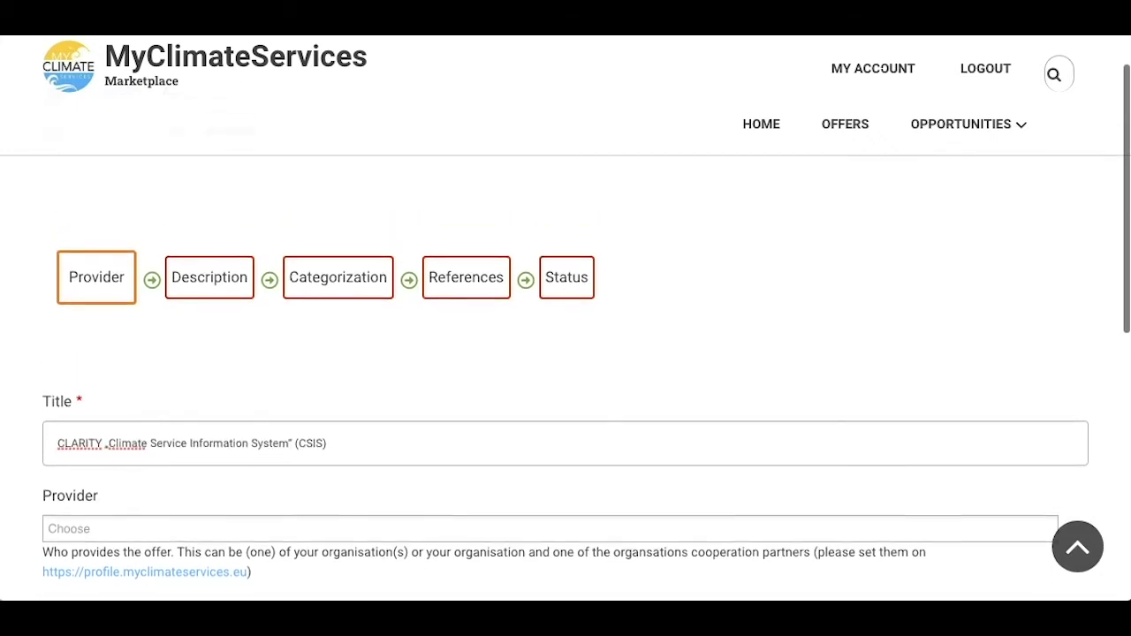
# Add cismet GmbH, Center for digital safety and security, and Smart Cities Consulting GmbH as the offer's providers.
pyautogui.scroll(-3, 566, 354)
pyautogui.scroll(-1, 565, 354)
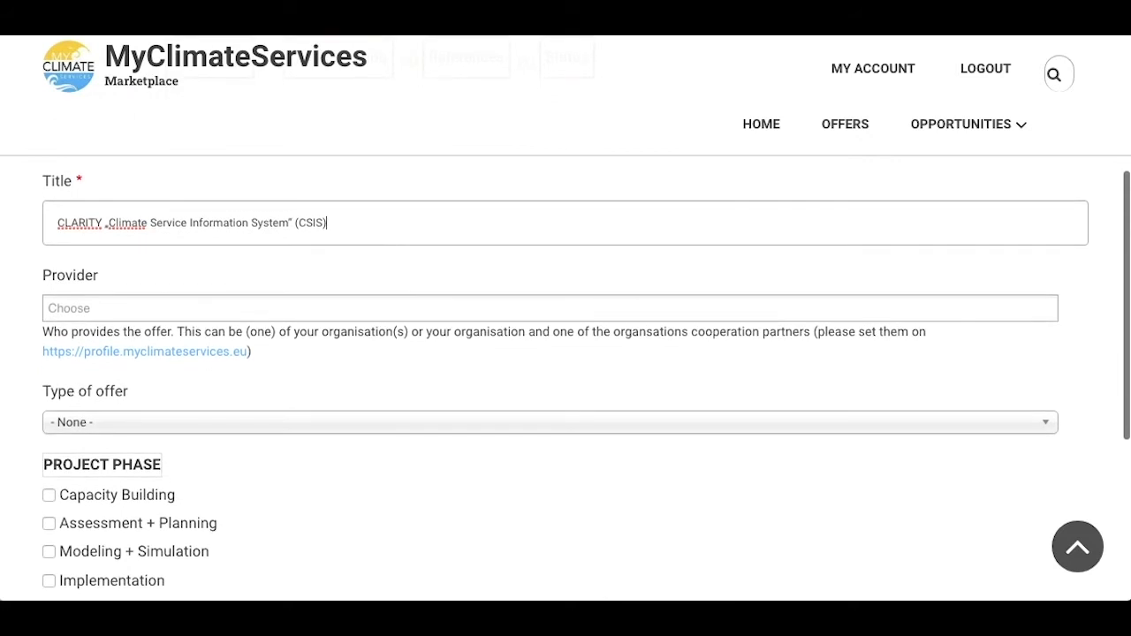
pyautogui.click(549, 309)
pyautogui.click(97, 311)
pyautogui.click(99, 341)
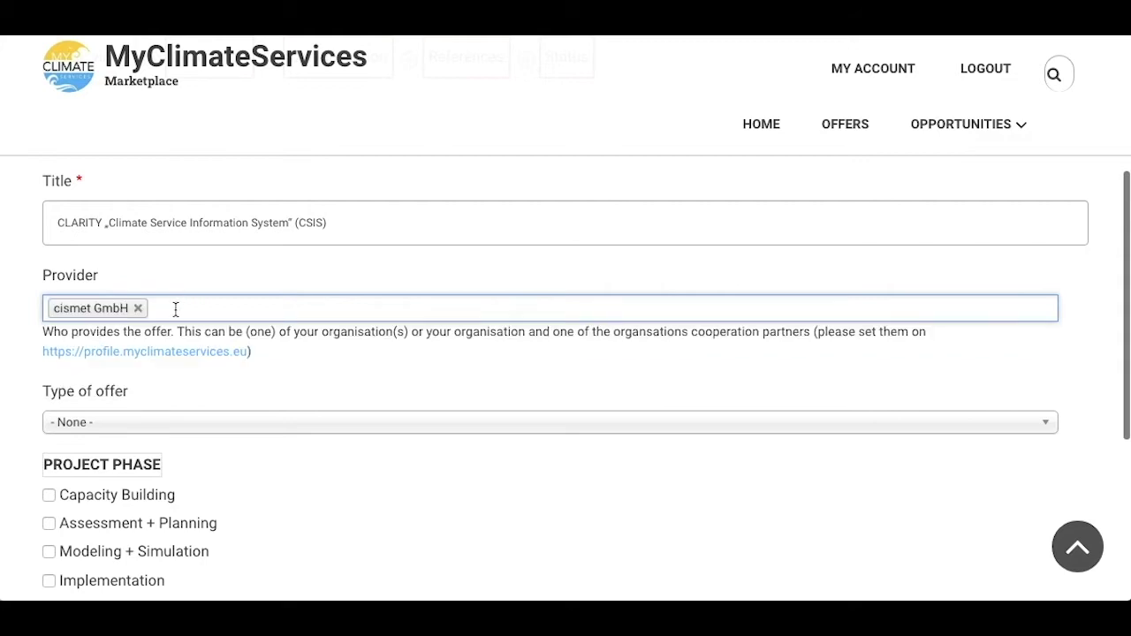
pyautogui.click(174, 309)
pyautogui.click(166, 359)
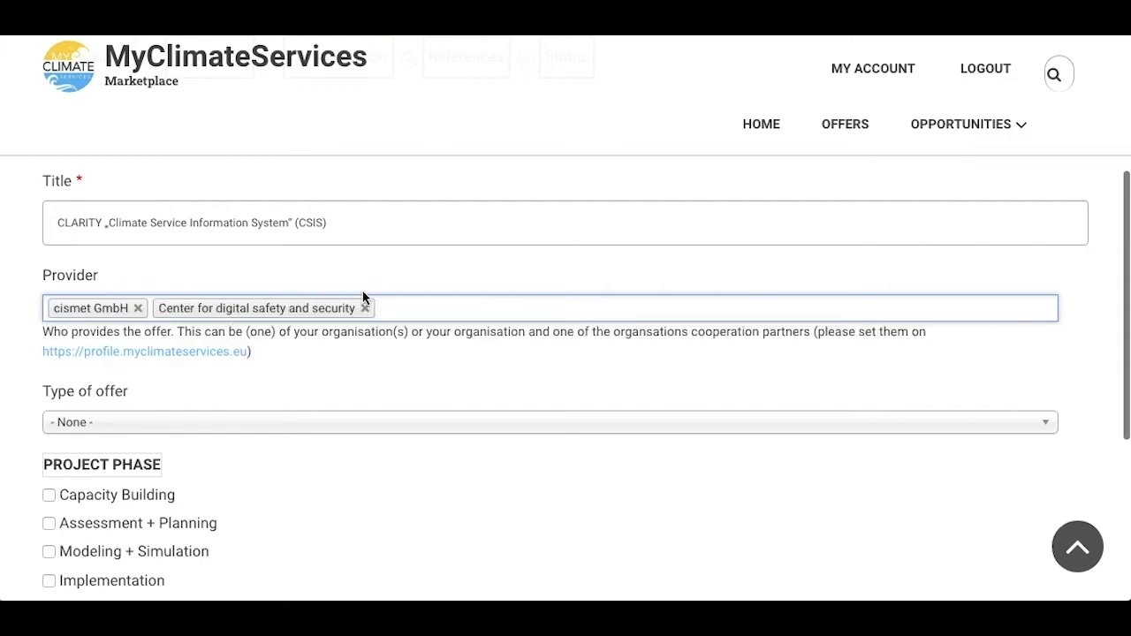
pyautogui.click(424, 312)
pyautogui.click(349, 380)
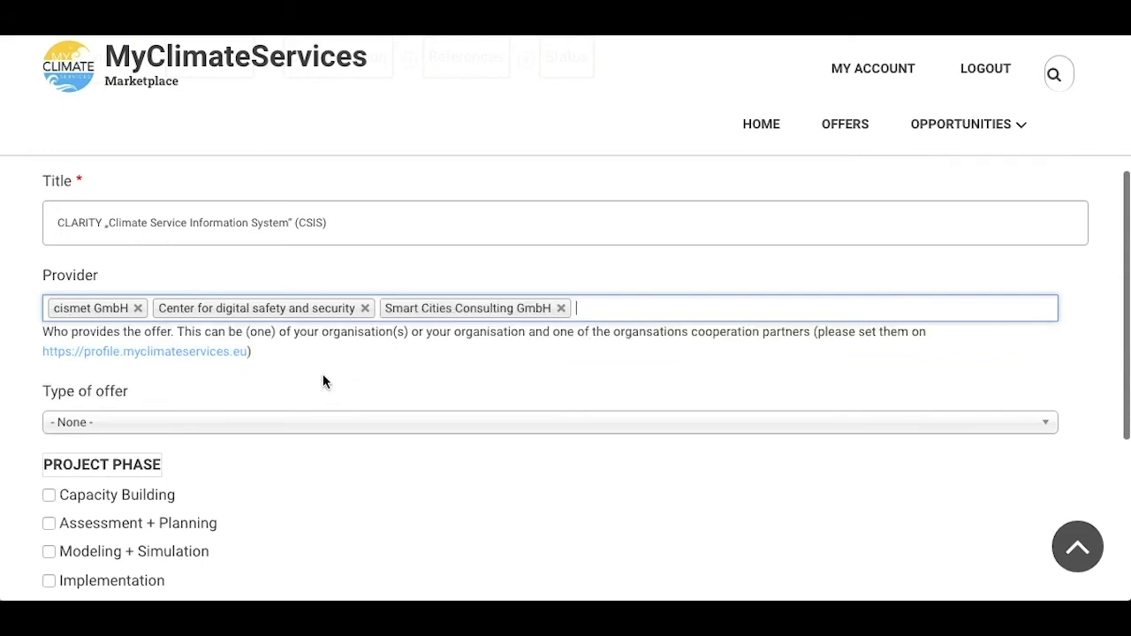
# Set the type of offer to Digital Tools.
pyautogui.scroll(1, 325, 381)
pyautogui.scroll(-3, 322, 380)
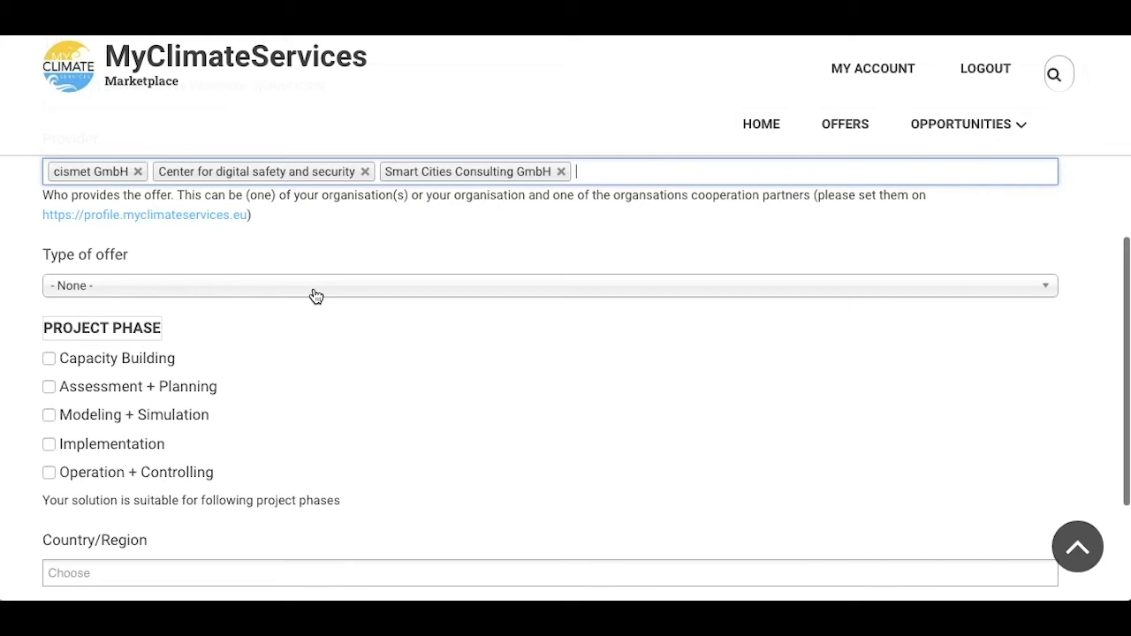
pyautogui.click(315, 296)
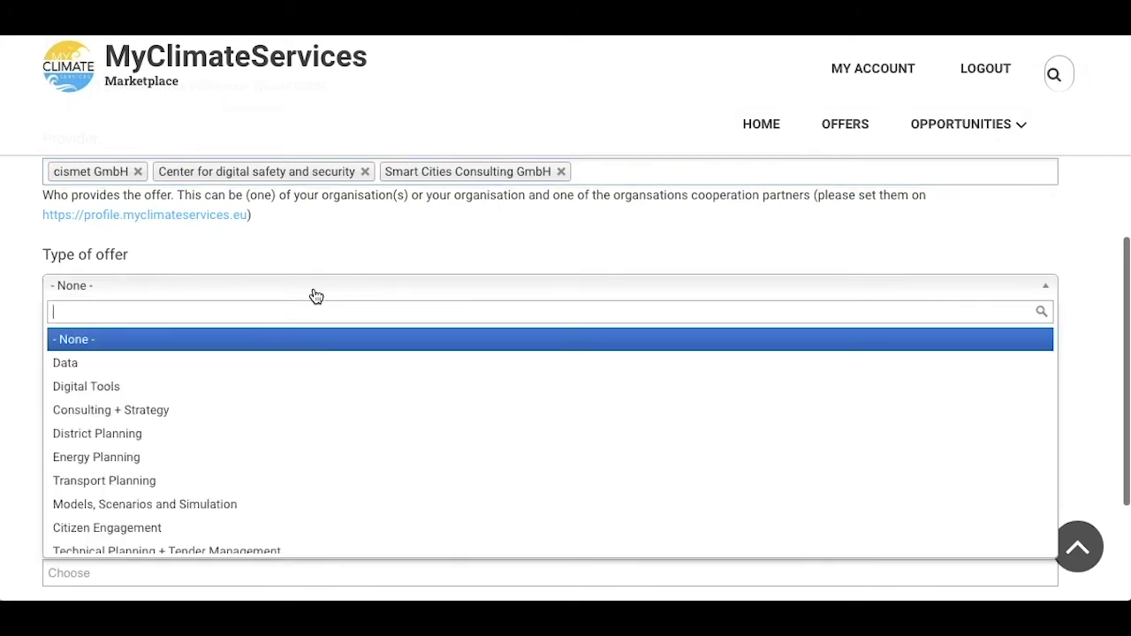
pyautogui.click(248, 390)
# Mark the offer as suitable for the Capacity Building, Assessment + Planning, Modeling + Simulation and Implementation project phases.
pyautogui.scroll(-2, 246, 394)
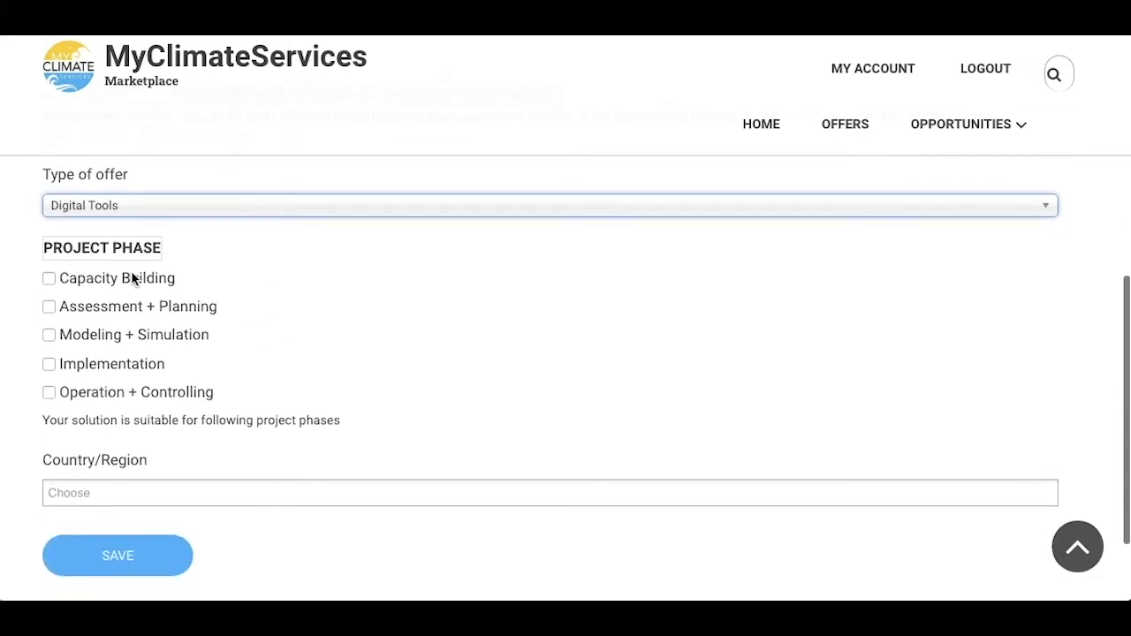
pyautogui.click(48, 279)
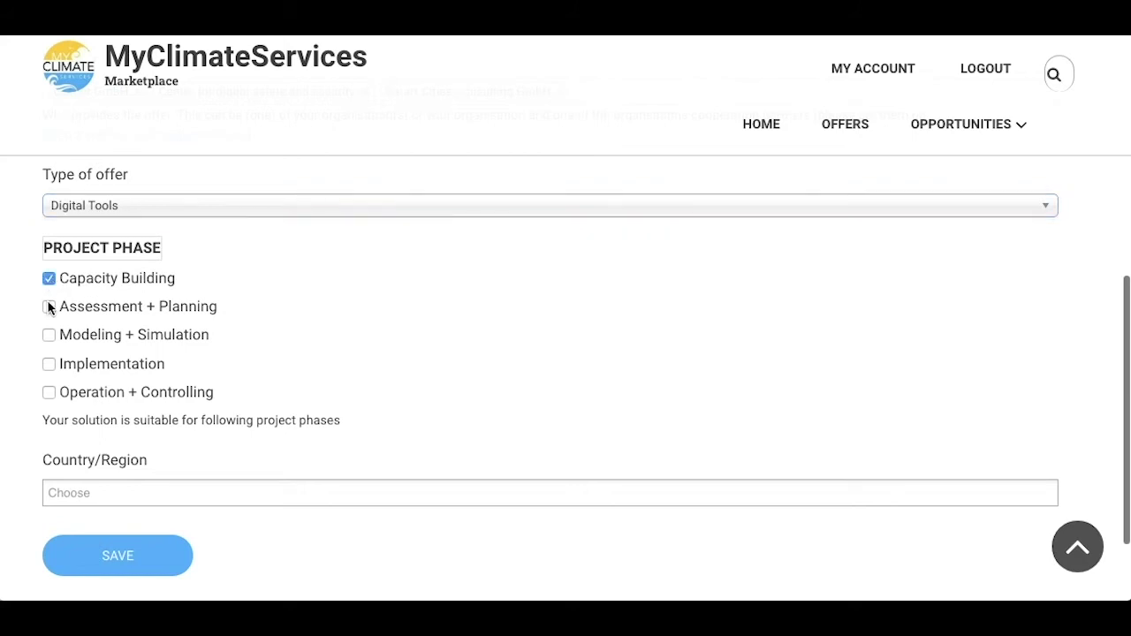
pyautogui.click(49, 309)
pyautogui.click(48, 338)
pyautogui.click(48, 366)
# Add Austria, Sweden, Germany, Italy and Spain as the offer's countries and save the provider details.
pyautogui.click(101, 492)
pyautogui.write('austri')
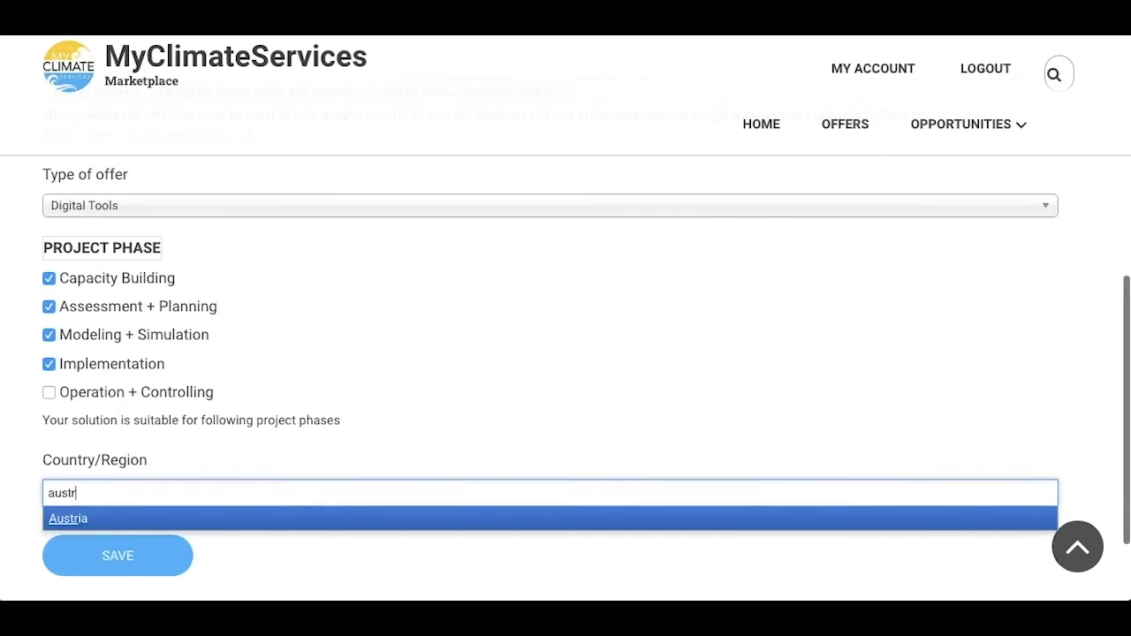
pyautogui.press('Return')
pyautogui.write('swede')
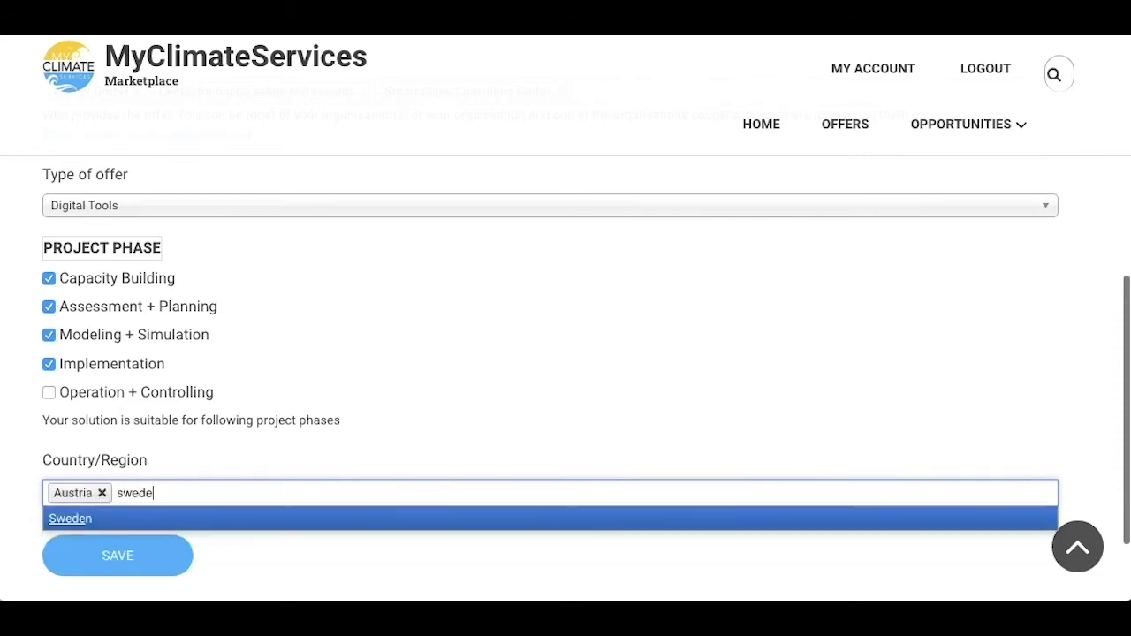
pyautogui.press('Return')
pyautogui.write('germany')
pyautogui.press('Return')
pyautogui.write('it')
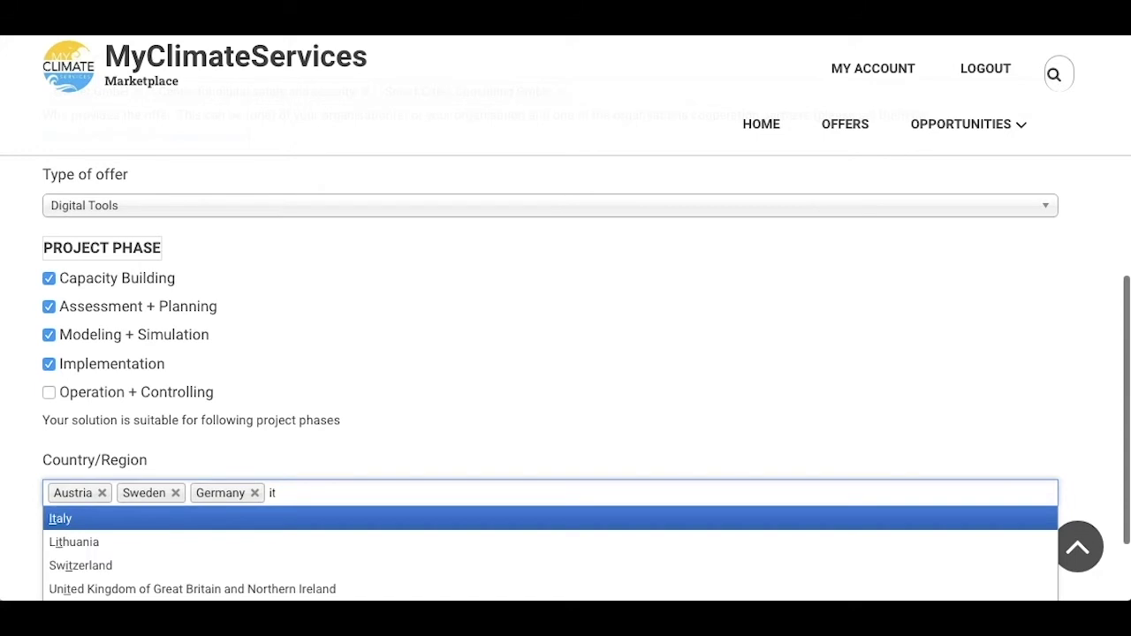
pyautogui.press('Return')
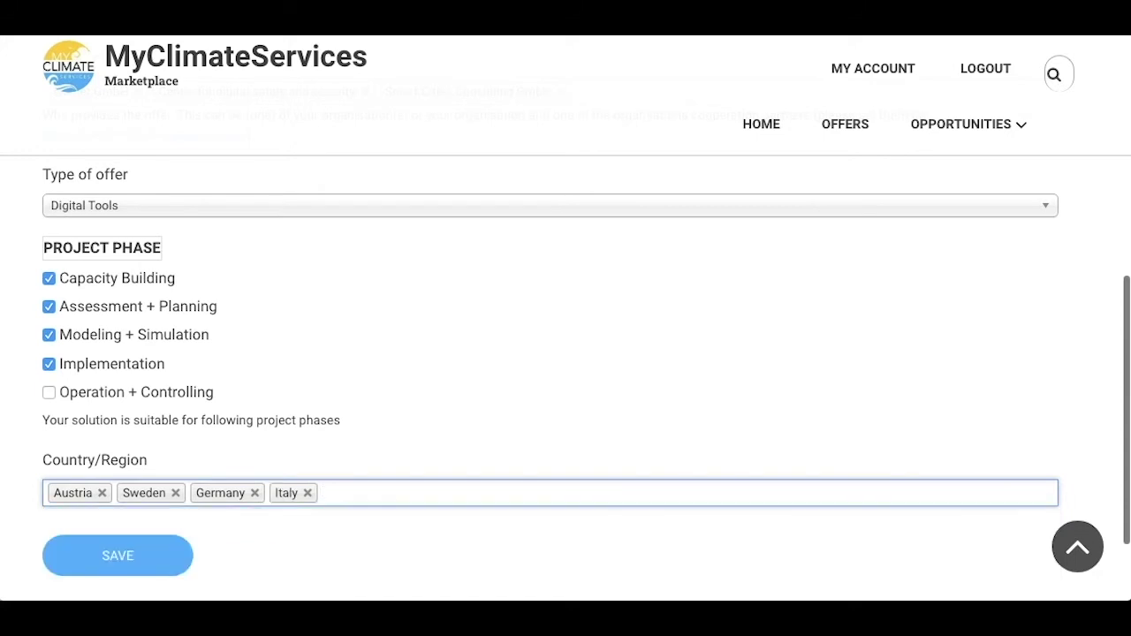
pyautogui.write('spain')
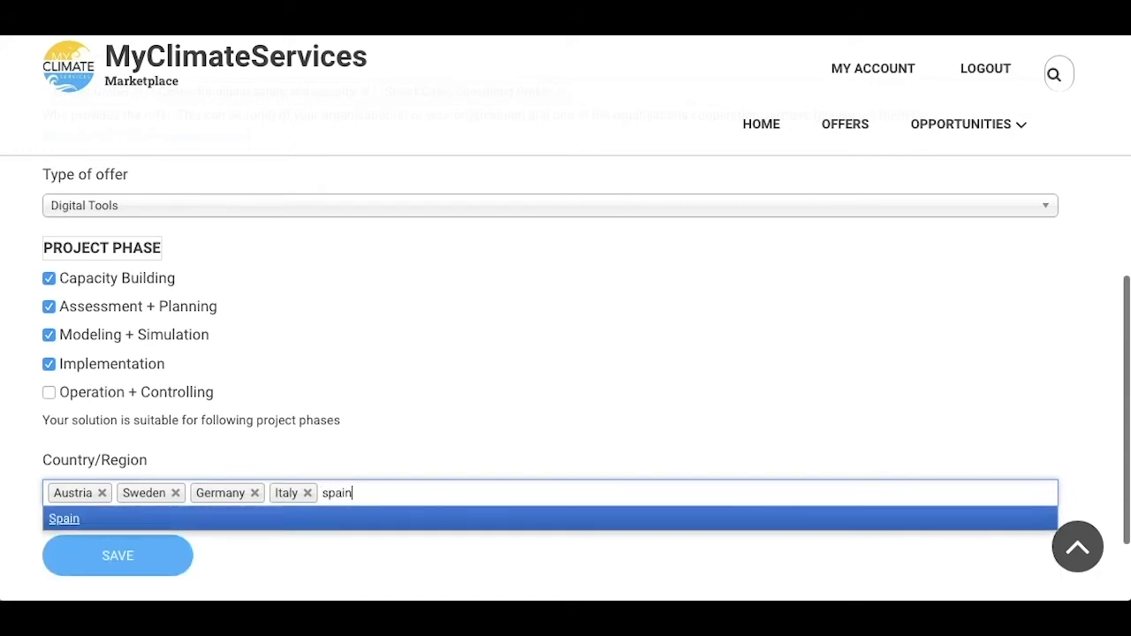
pyautogui.press('Return')
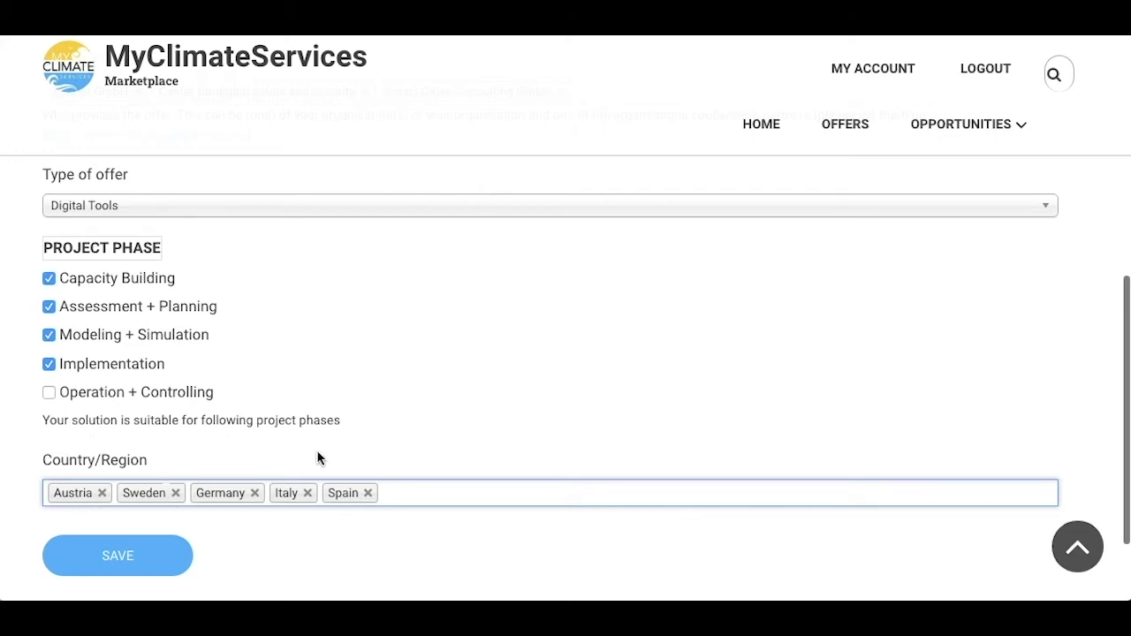
pyautogui.click(181, 553)
pyautogui.click(102, 573)
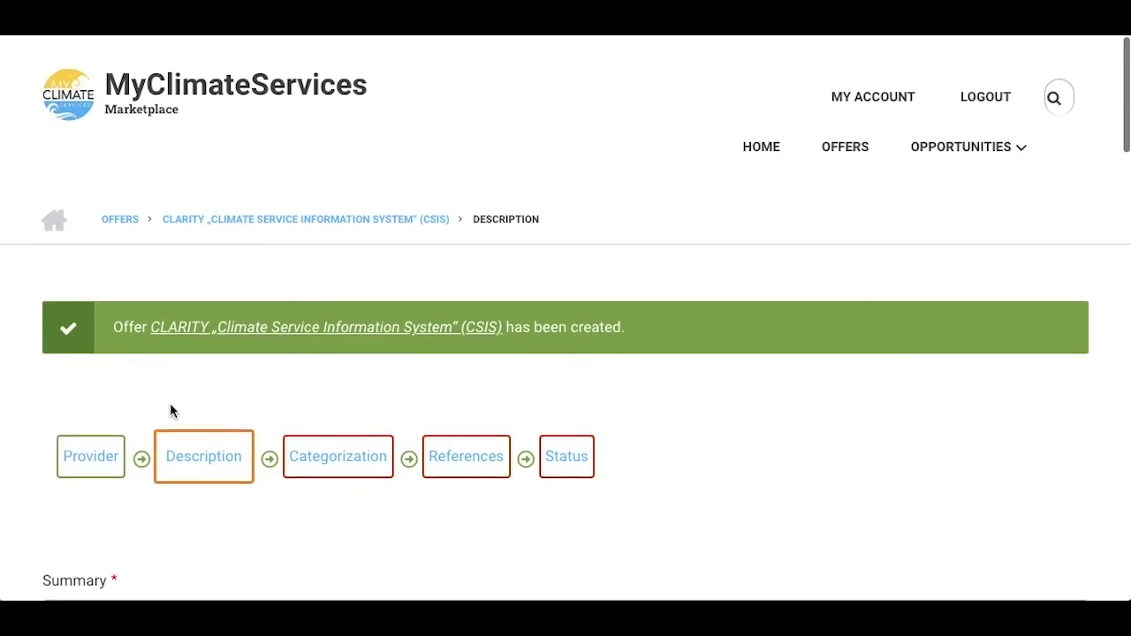
# Fill in the summary, presenting the CLARITY "Climate Services Information System" as an online tool to facilitate climate change adaption with scientific studies in a few steps.
pyautogui.scroll(-2, 171, 410)
pyautogui.scroll(-1, 169, 403)
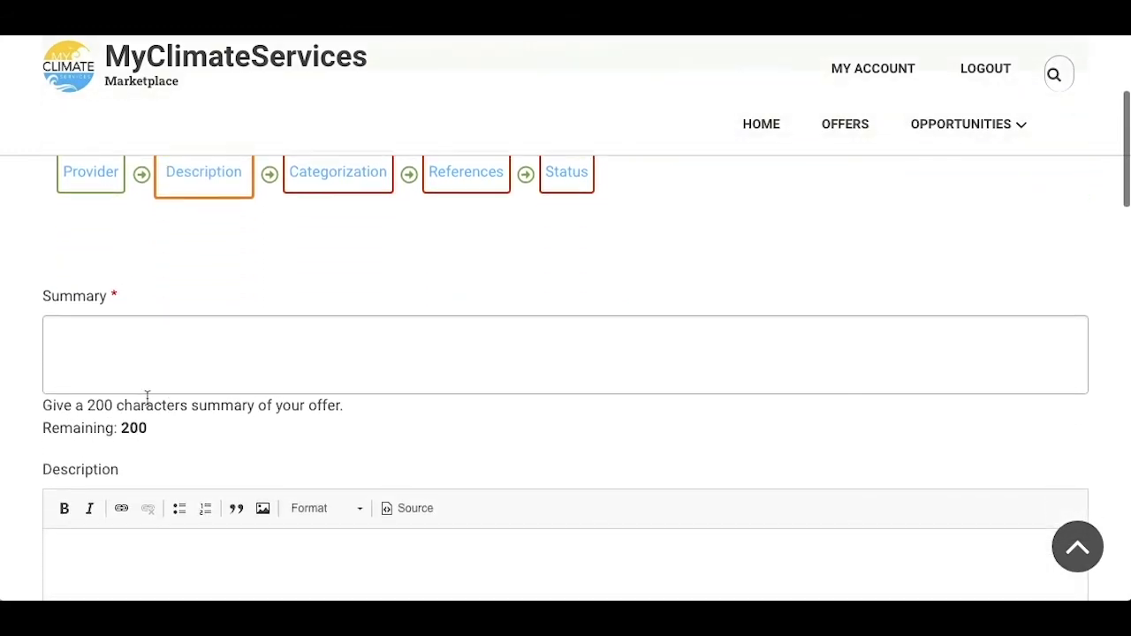
pyautogui.click(146, 371)
pyautogui.write('The CLARITY "Climate Services Information System" is a online tool to facilitate climate change adaption. Users create a scientific study on climate hazards and adaptation options in just a few steps.')
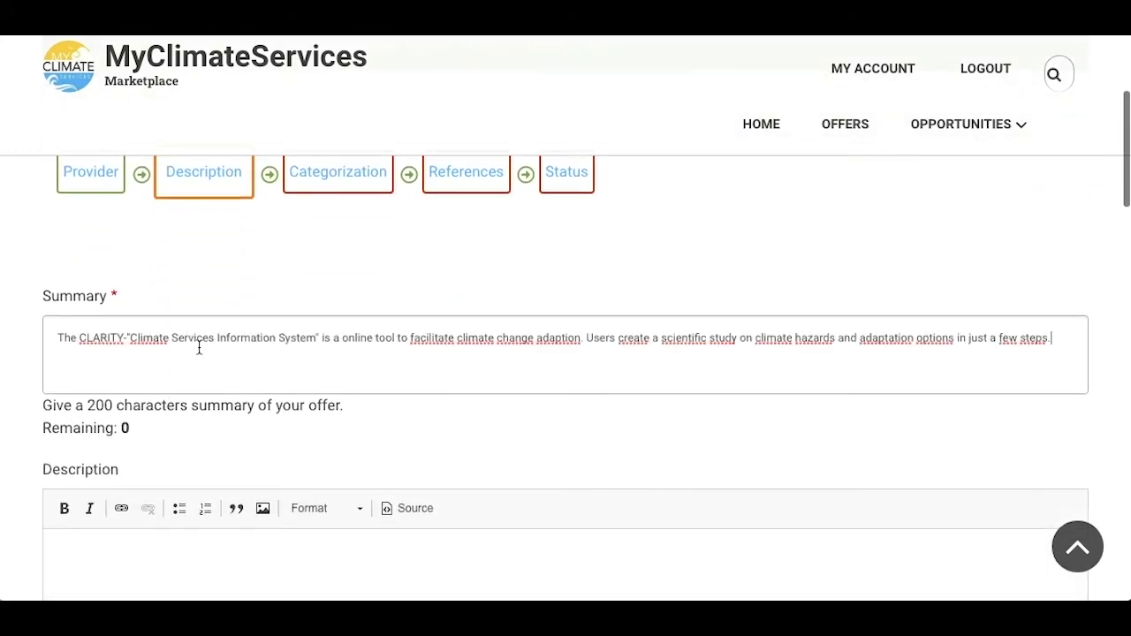
# Paste the prepared "CLARITY Description" text as the offer's full description and review it to the end.
pyautogui.scroll(-2, 199, 348)
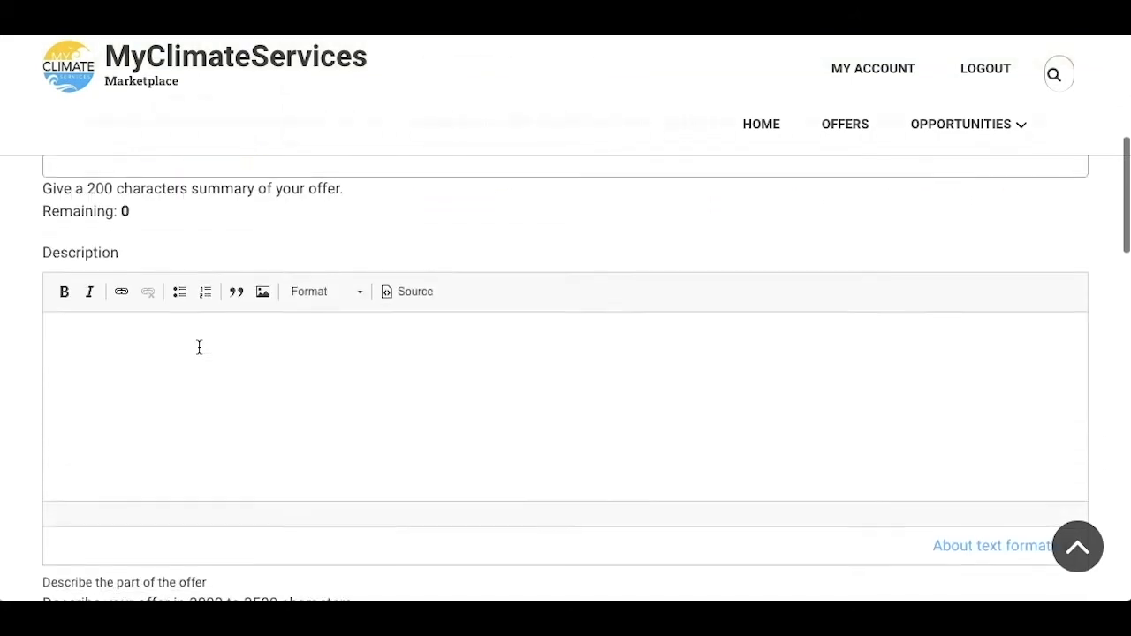
pyautogui.click(198, 348)
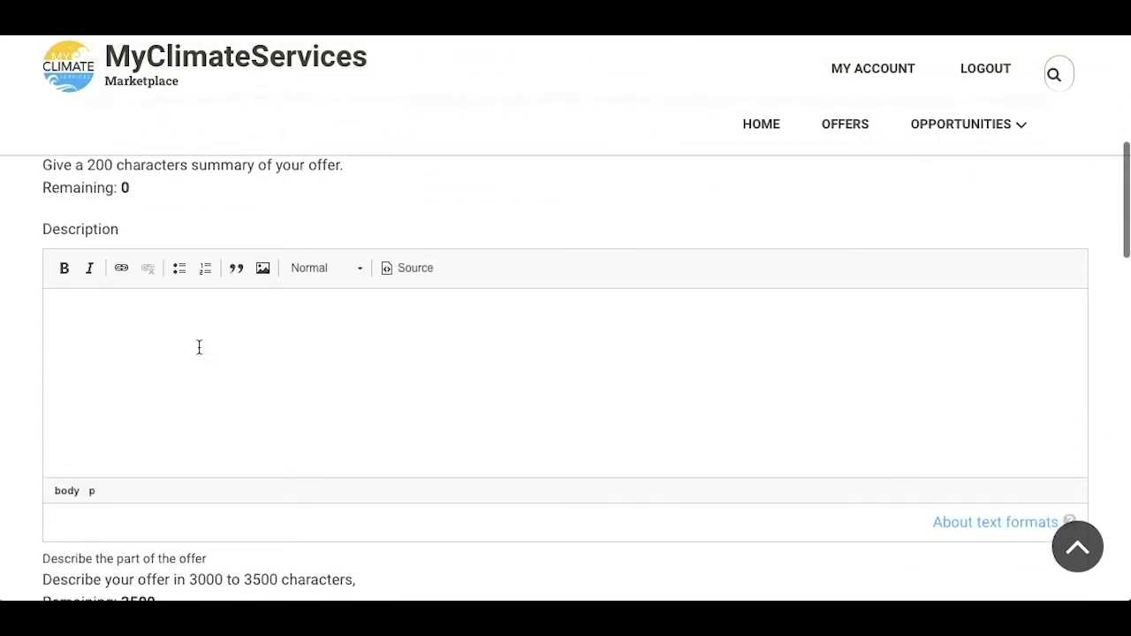
pyautogui.hotkey('ctrl', 'v')
pyautogui.hotkey('ctrl', 'Home')
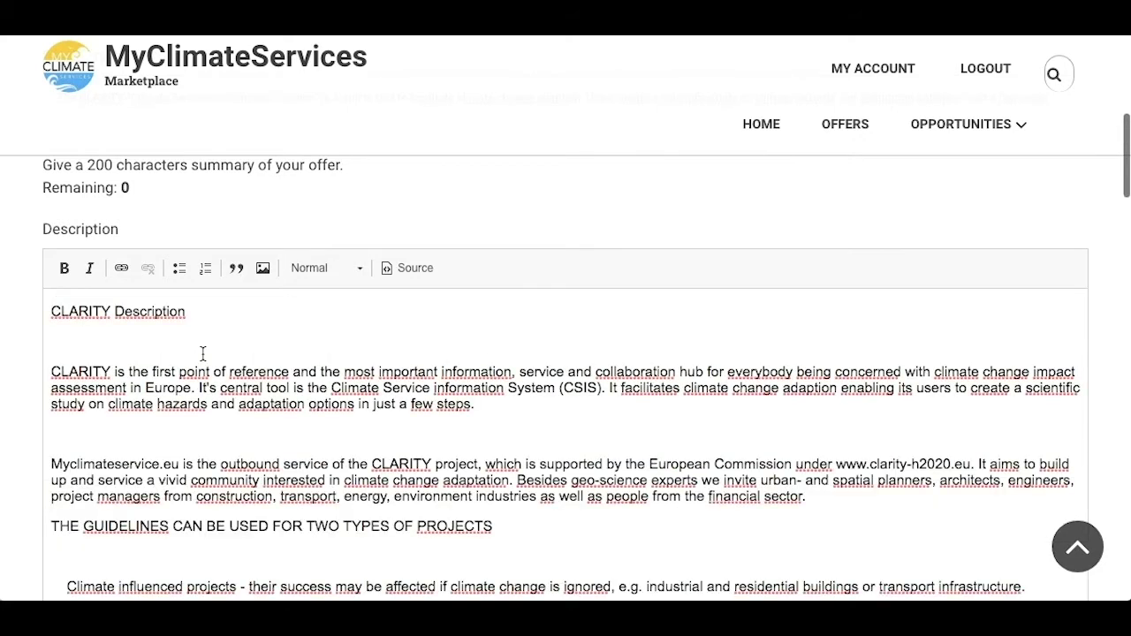
pyautogui.scroll(-8, 202, 353)
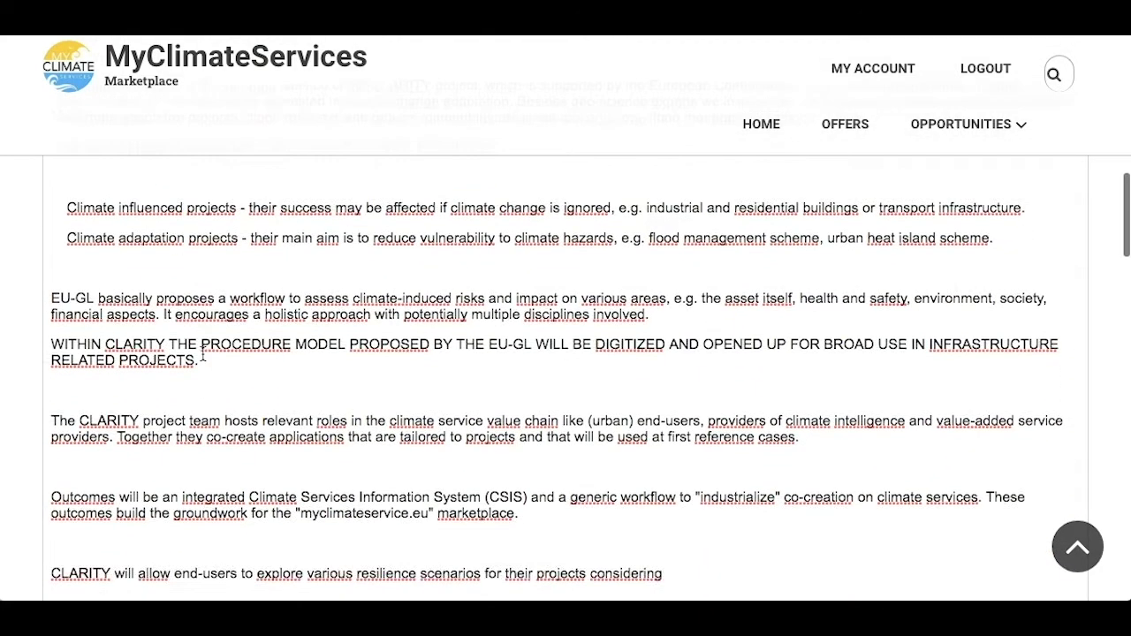
pyautogui.scroll(-8, 202, 353)
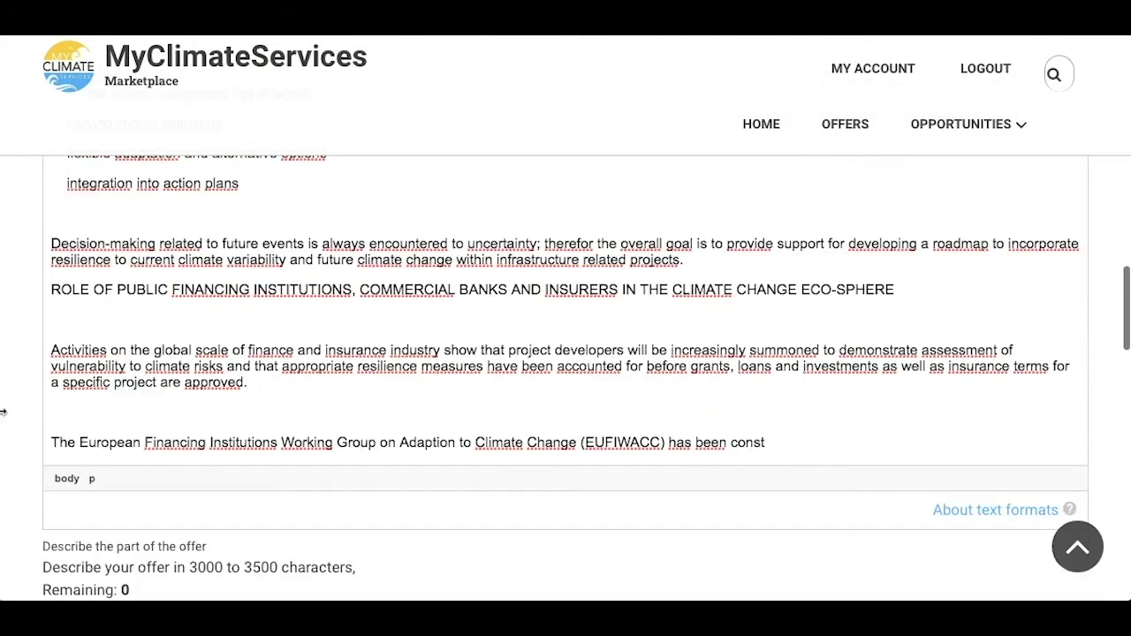
pyautogui.scroll(-5, 17, 414)
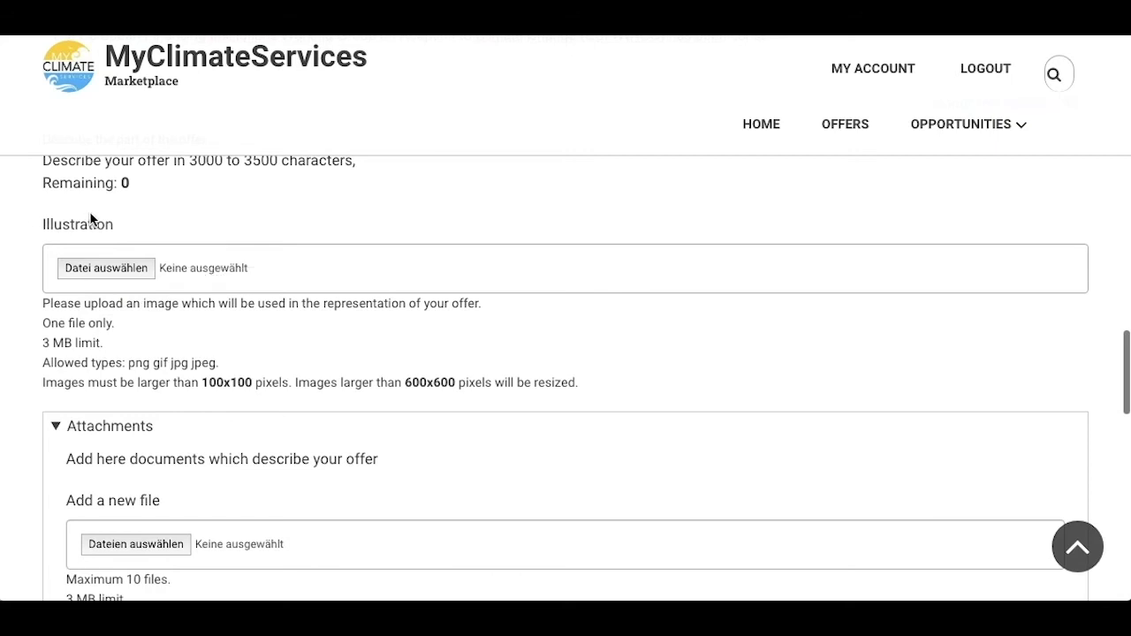
pyautogui.scroll(-2, 102, 452)
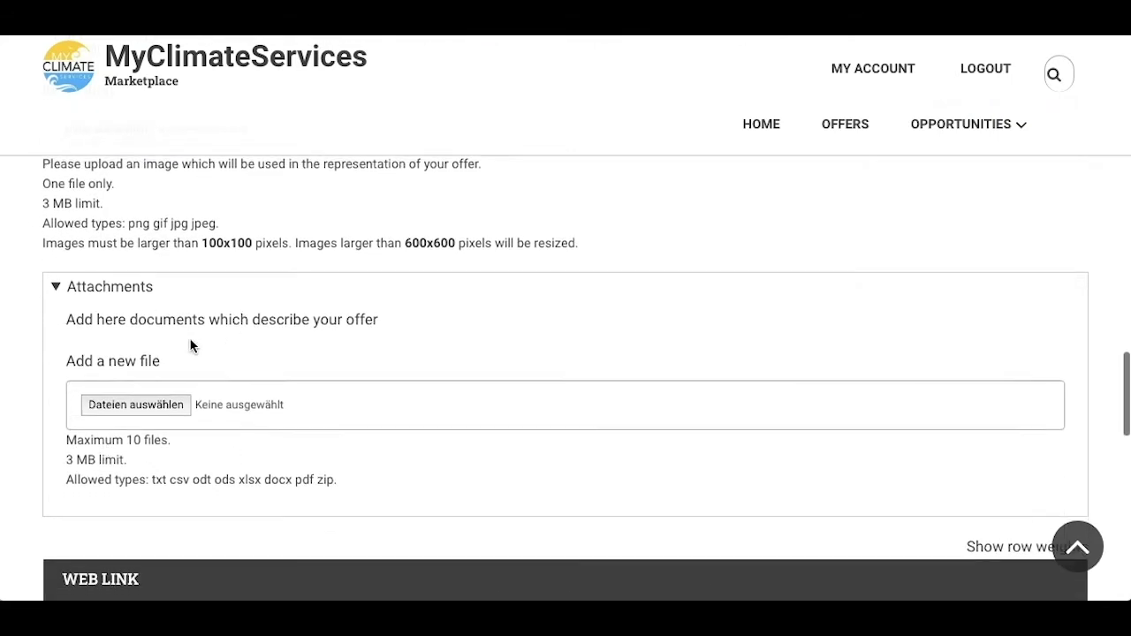
pyautogui.scroll(-4, 190, 344)
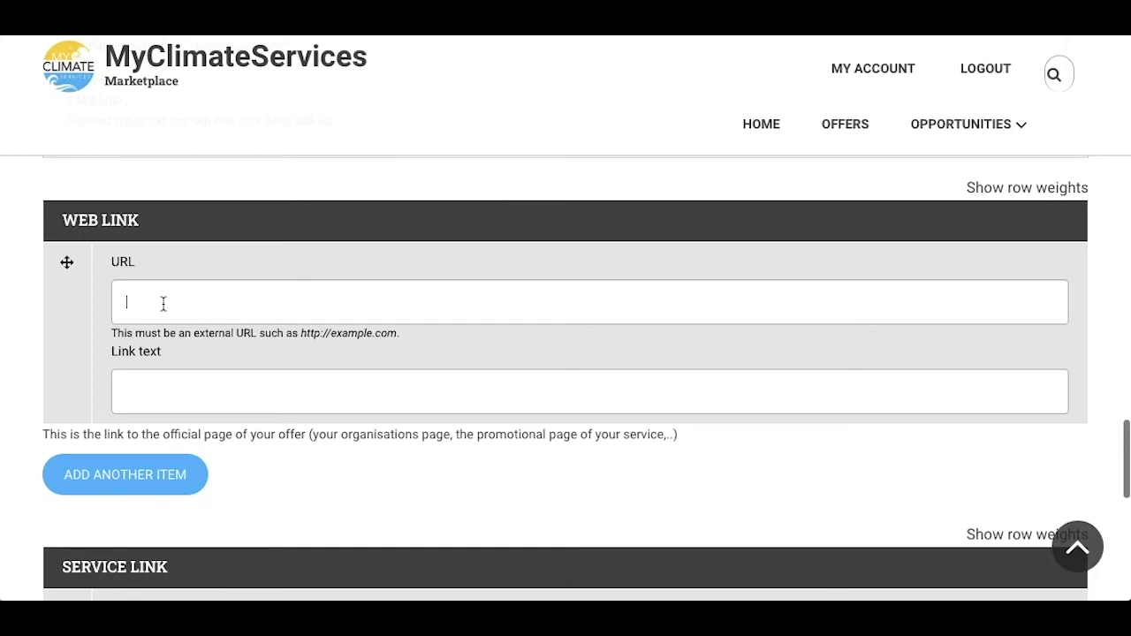
pyautogui.write('https://csis.myclimateservice.eu/')
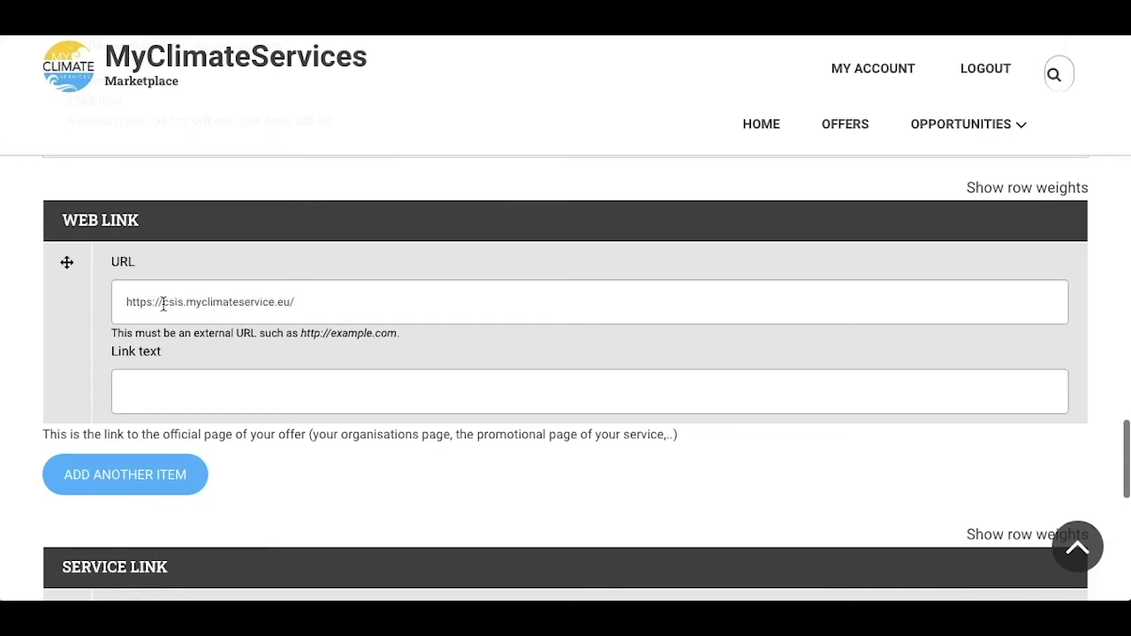
pyautogui.click(187, 386)
pyautogui.write('The Website of the CLARITY Climate Service Information System')
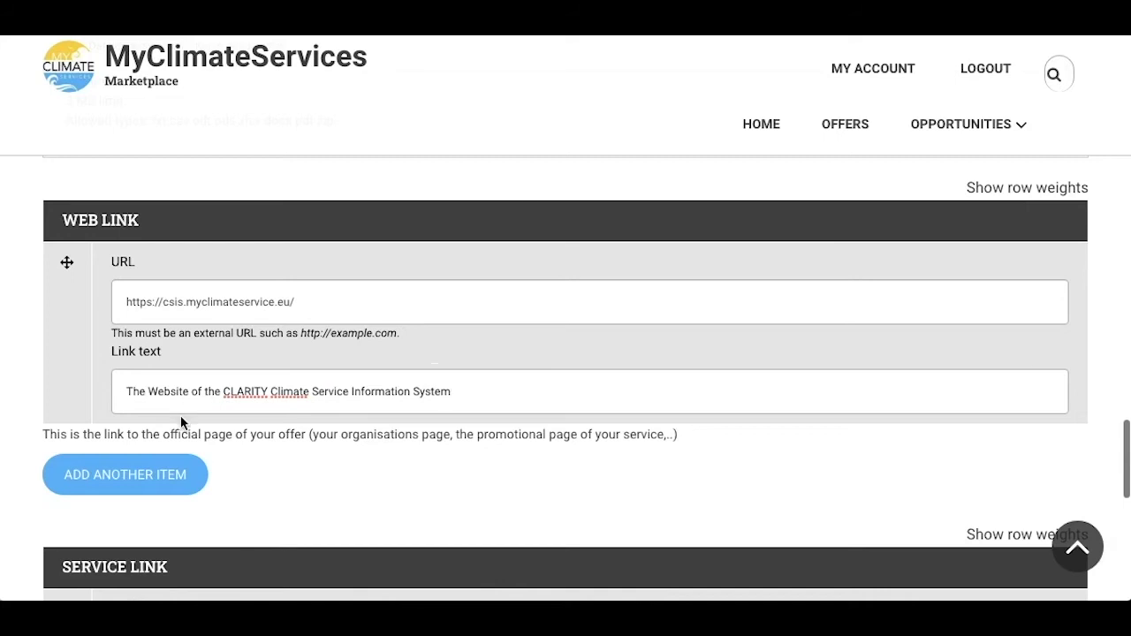
pyautogui.click(79, 482)
pyautogui.scroll(-5, 163, 482)
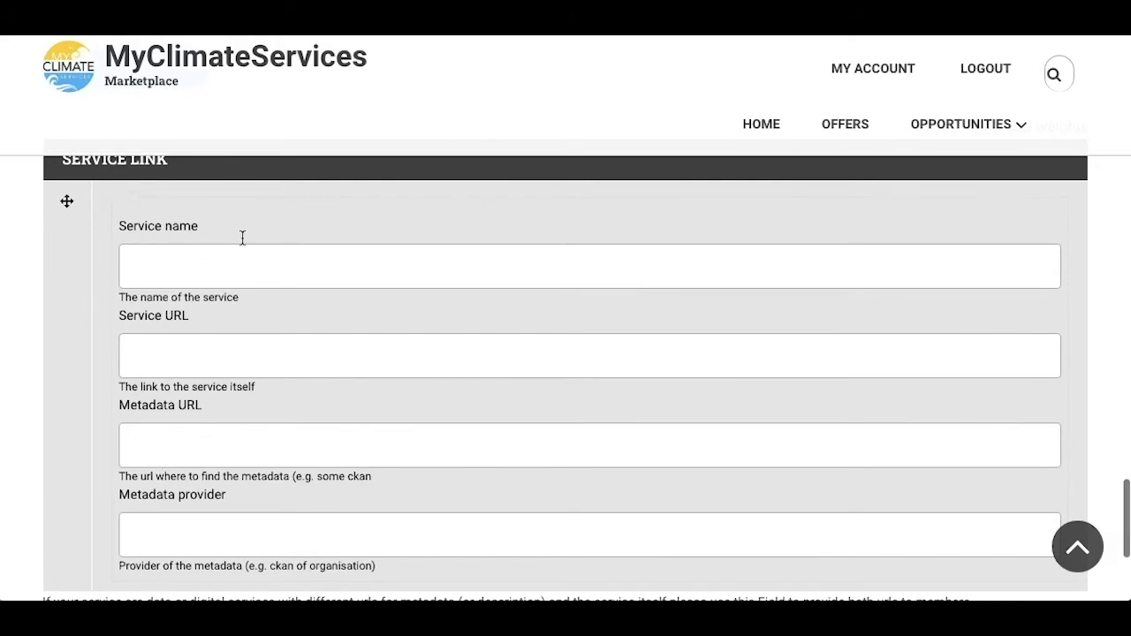
pyautogui.scroll(-2, 123, 334)
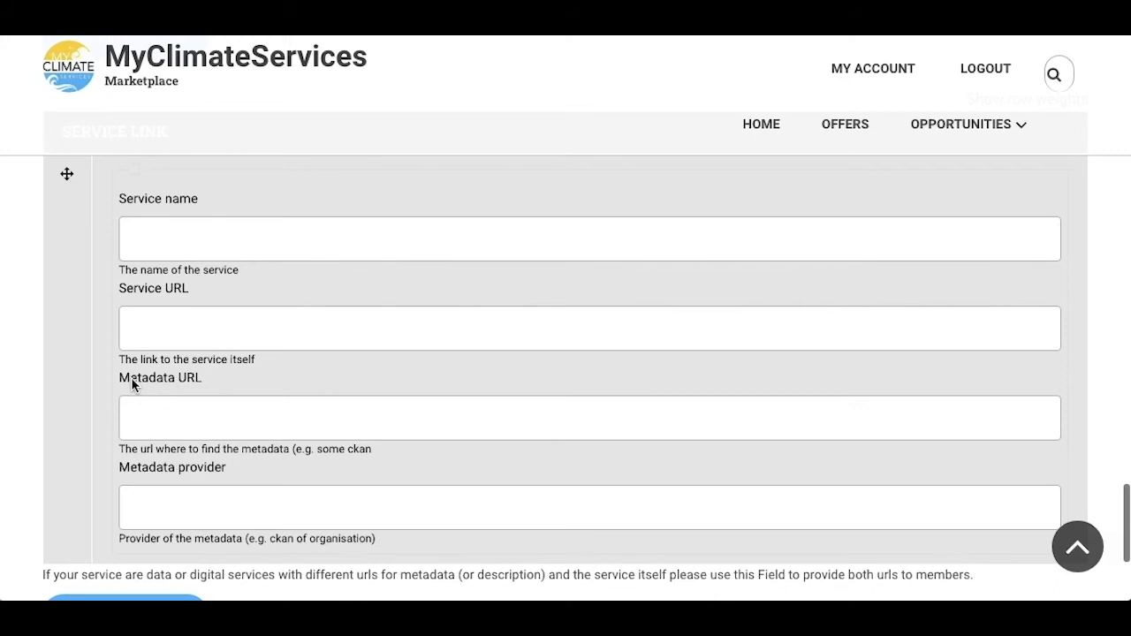
# Save the offer's description section with the service link fields left empty.
pyautogui.scroll(-3, 131, 377)
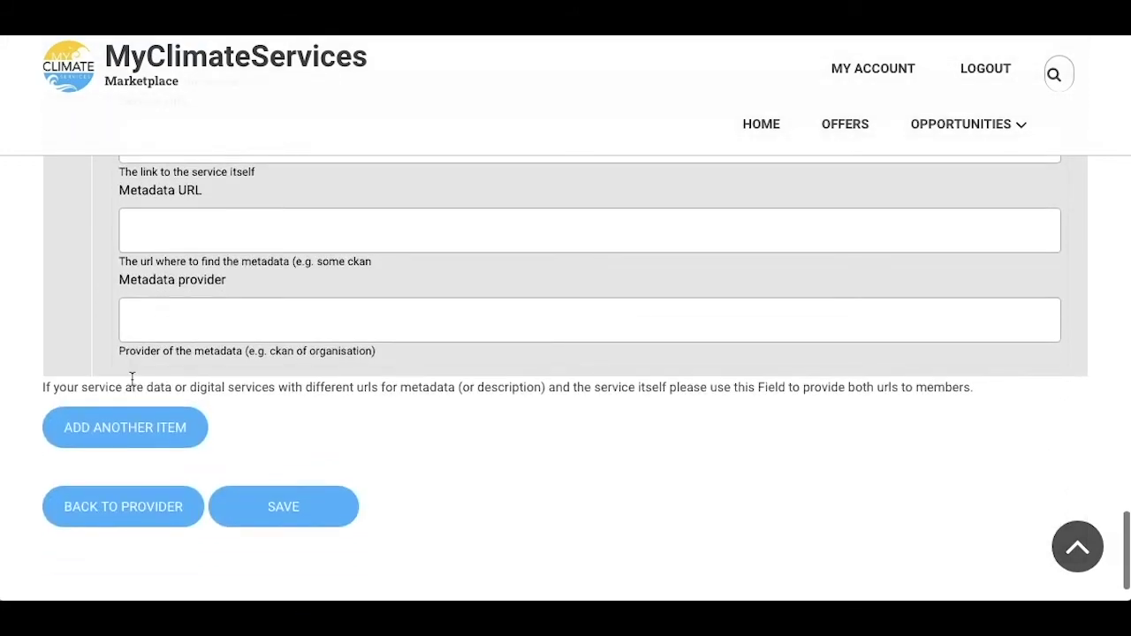
pyautogui.click(97, 421)
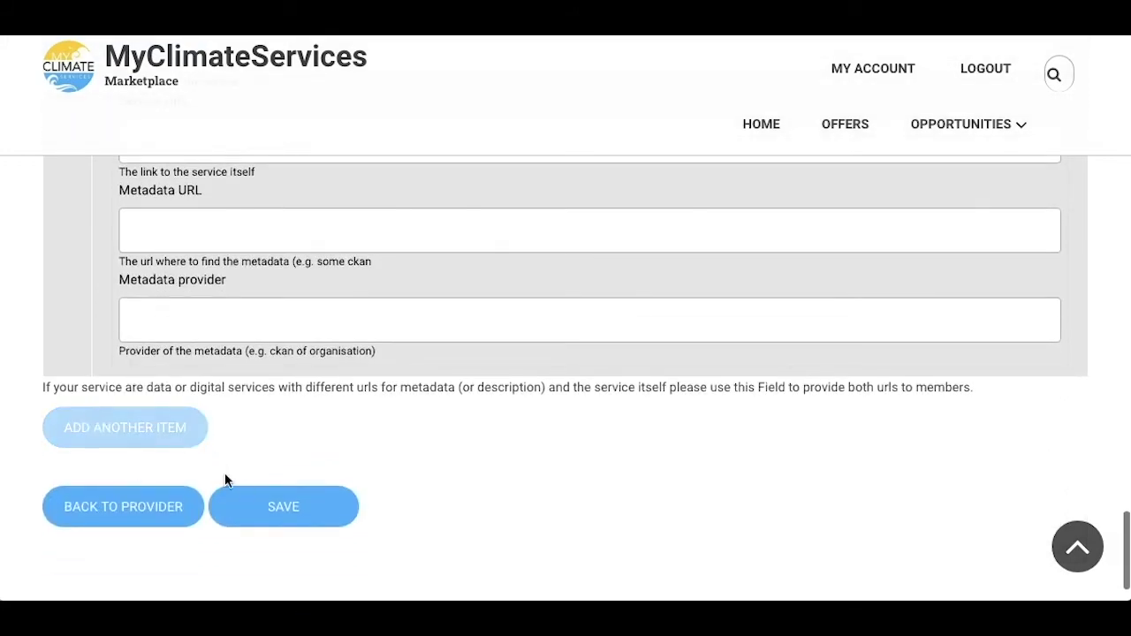
pyautogui.click(296, 519)
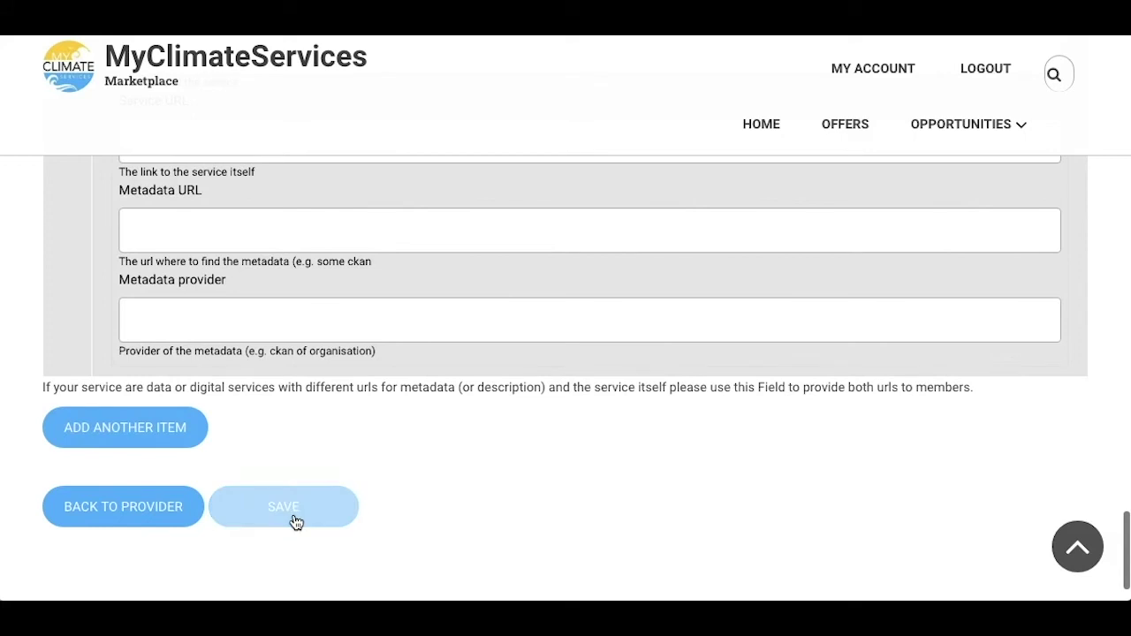
pyautogui.click(295, 520)
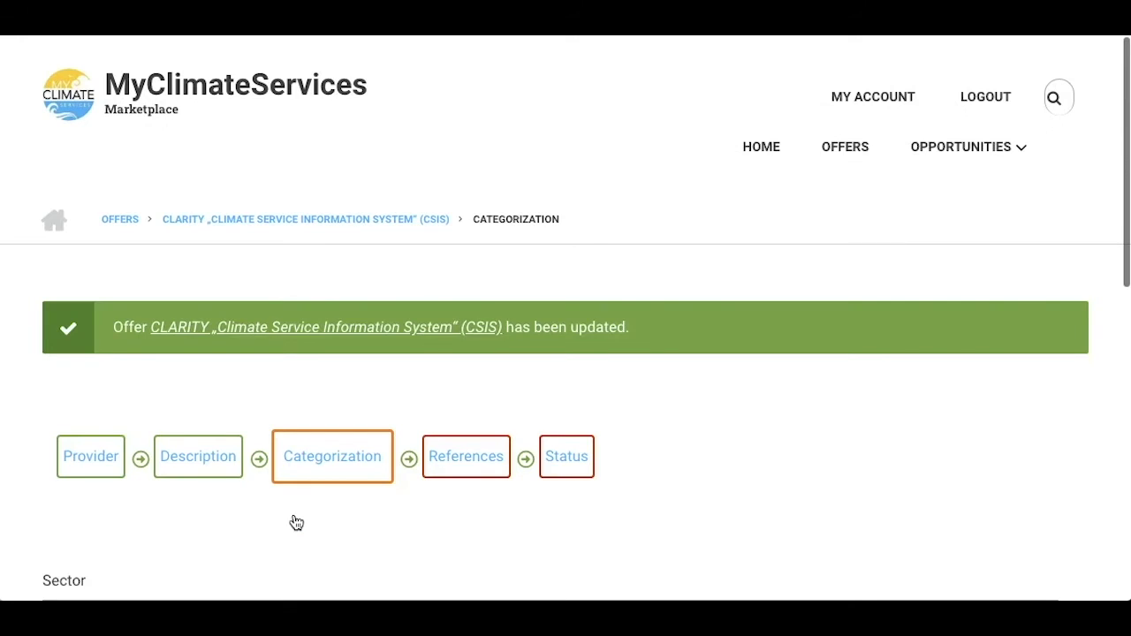
# Set the offer's sectors to Information and Communications Technologies, ICT Services, and Public Administration - Information and Communications Technologies.
pyautogui.scroll(-4, 296, 523)
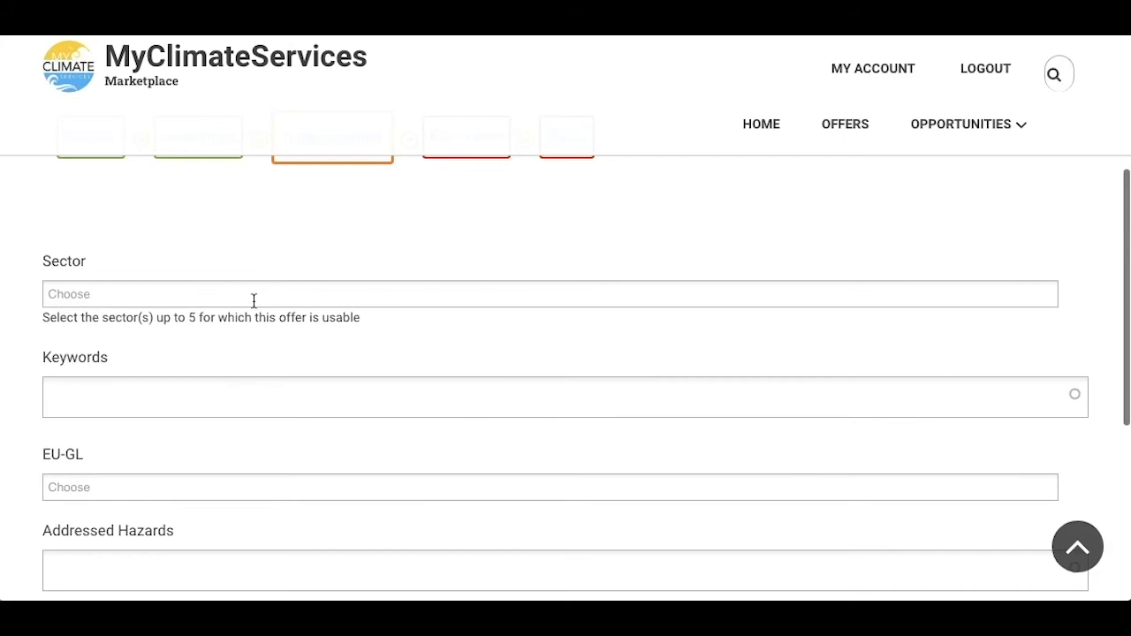
pyautogui.click(128, 296)
pyautogui.write('infr')
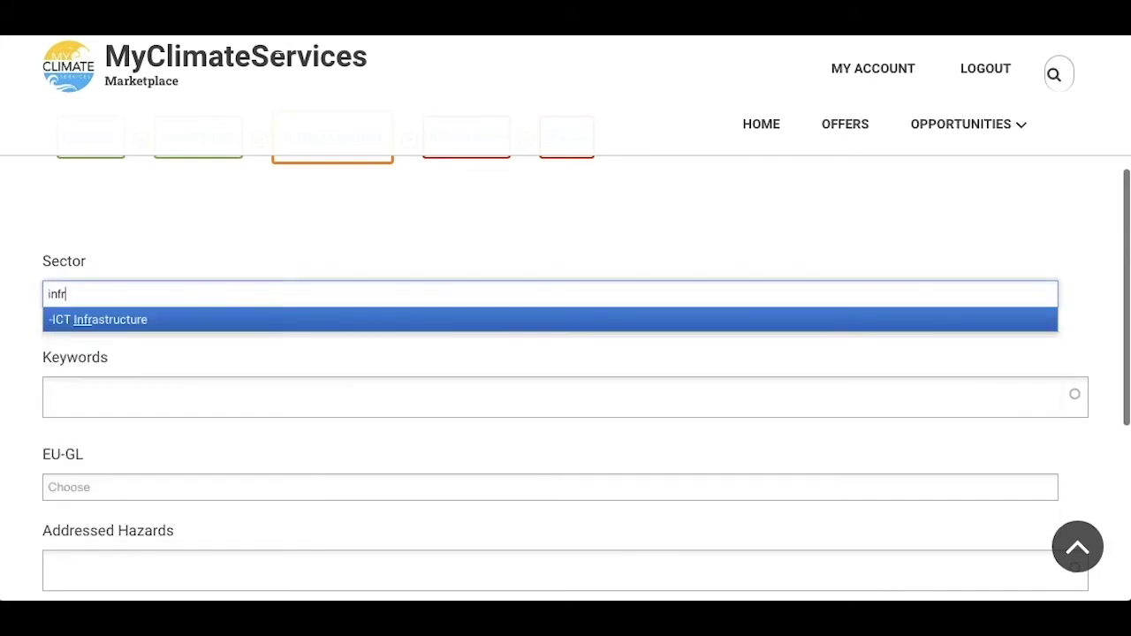
pyautogui.press('BackSpace')
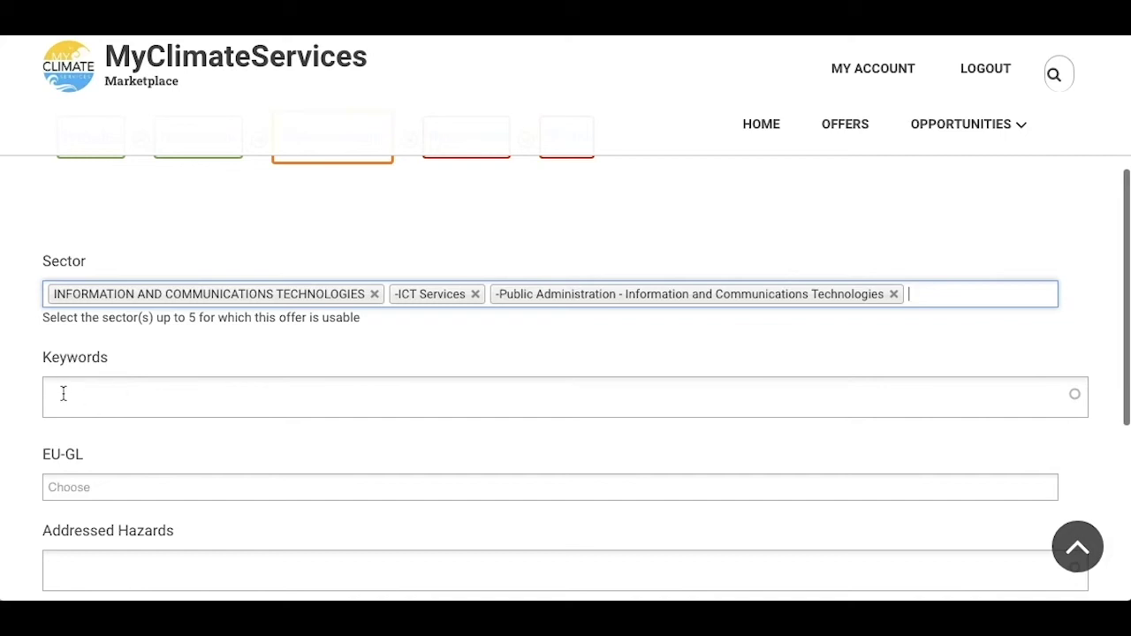
# Add the keywords climate service, climate change adaption, climate threats, heat, heat island, tropical nights, heavy rain, precipitation and flood.
pyautogui.click(765, 391)
pyautogui.write('climate service, climate change adaption, climate threats, heat, heat island, tropical nights')
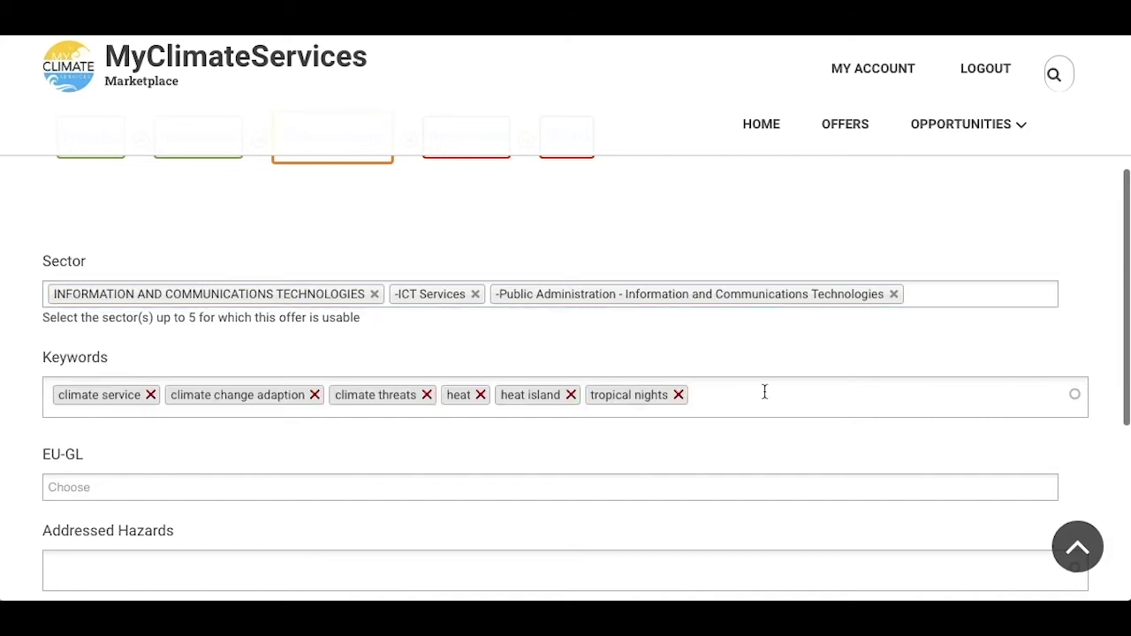
pyautogui.write('heavy')
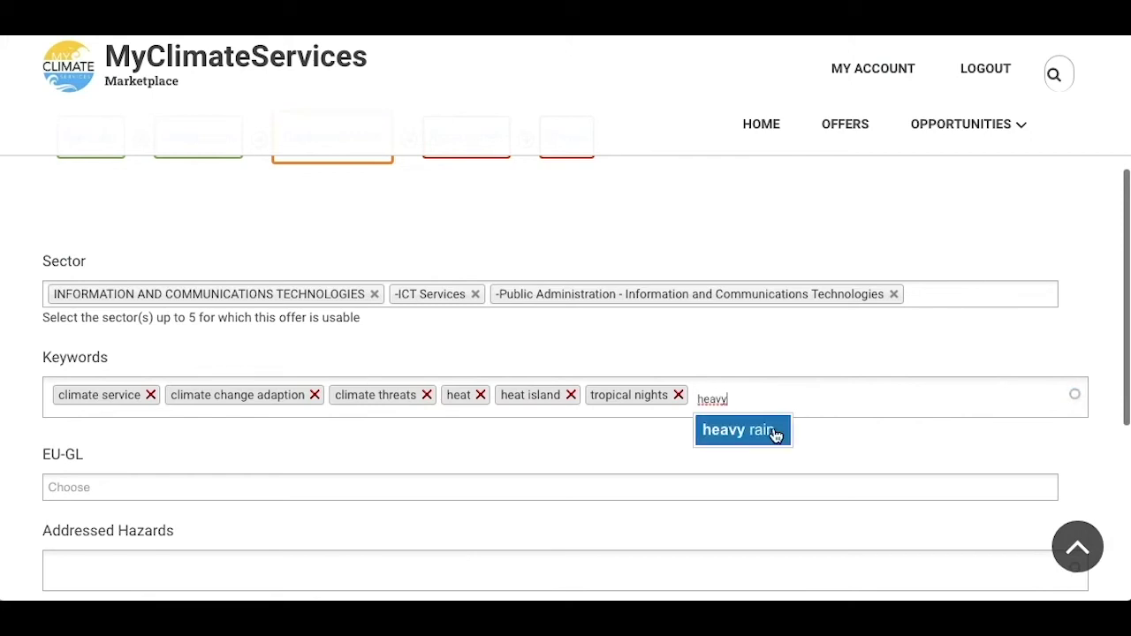
pyautogui.click(774, 429)
pyautogui.write('precipi')
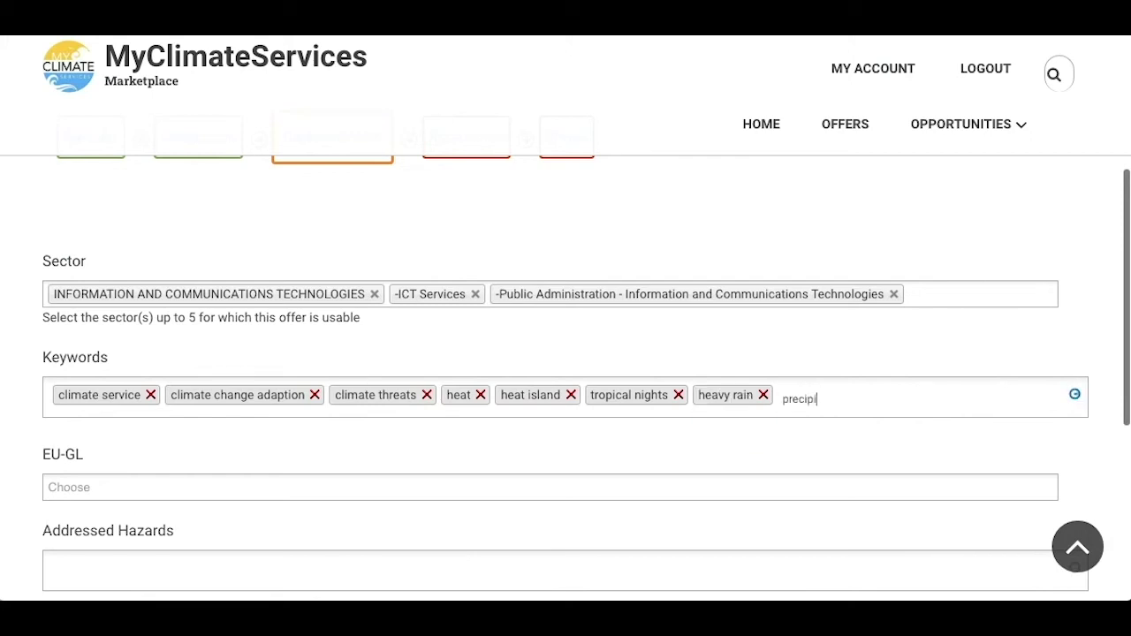
pyautogui.click(803, 430)
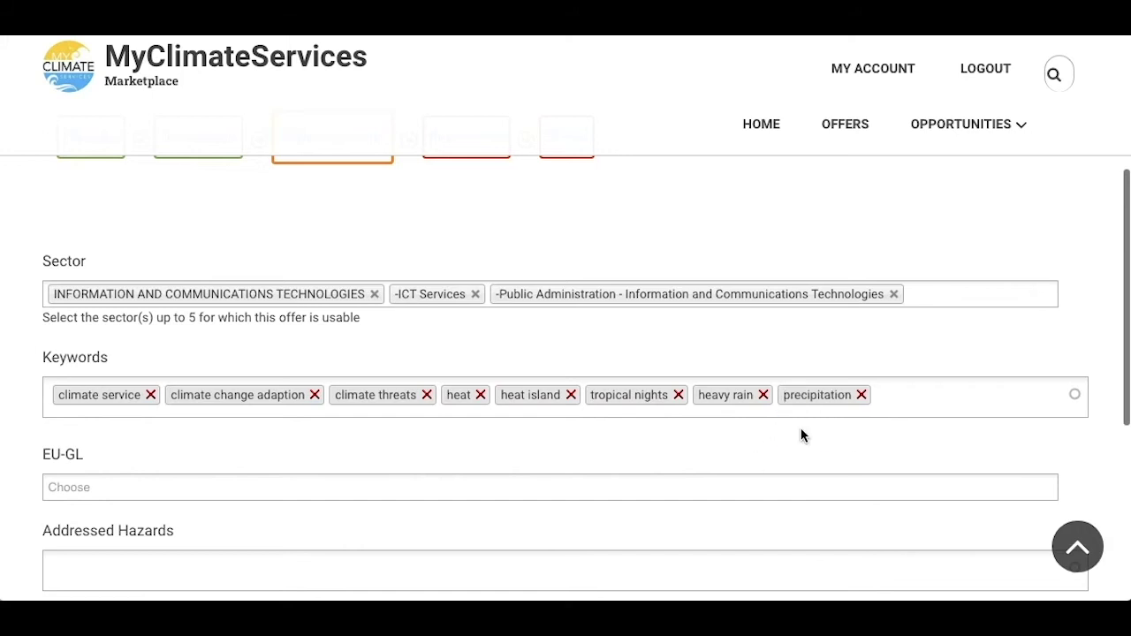
pyautogui.write('flood')
pyautogui.click(916, 430)
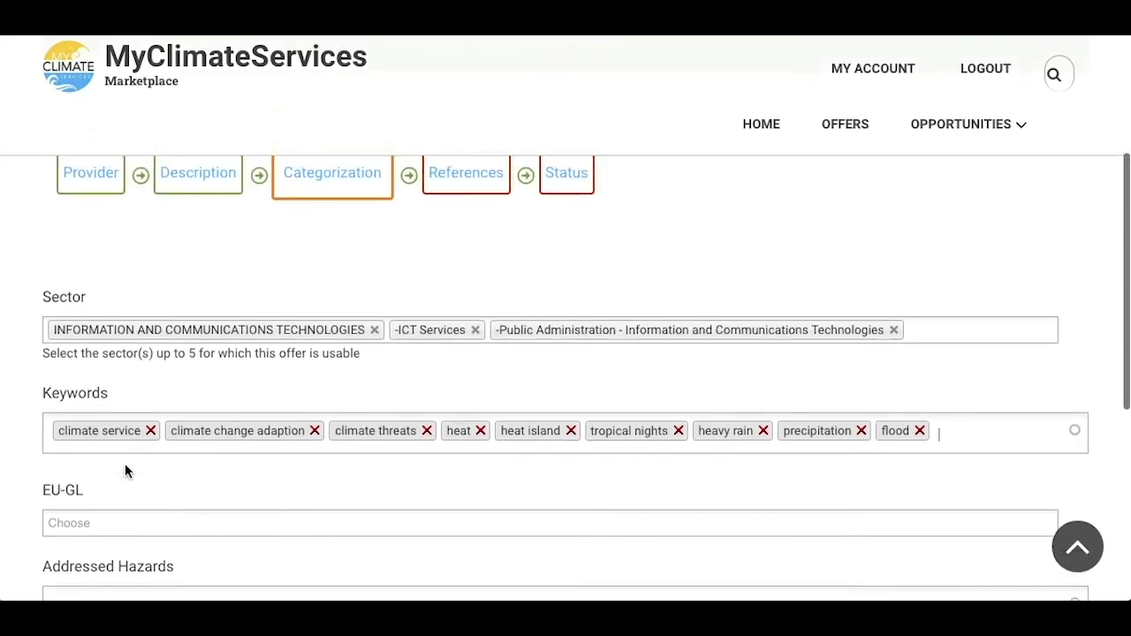
# Set EU-GL to Adaptation Action Plans: Implementation, Adaptation Options: Appraisal and Identification, Exposure Evaluation, Hazard Characterization (also Local Effects), Risk and Impact Assessment and Vulnerability Analysis.
pyautogui.scroll(-3, 125, 462)
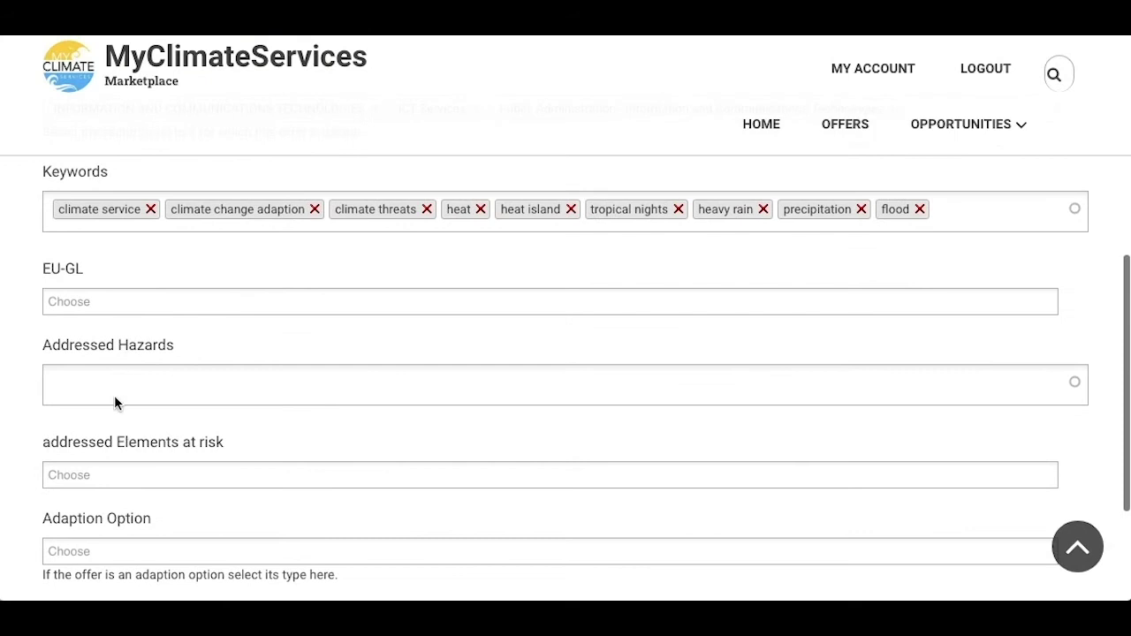
pyautogui.click(88, 298)
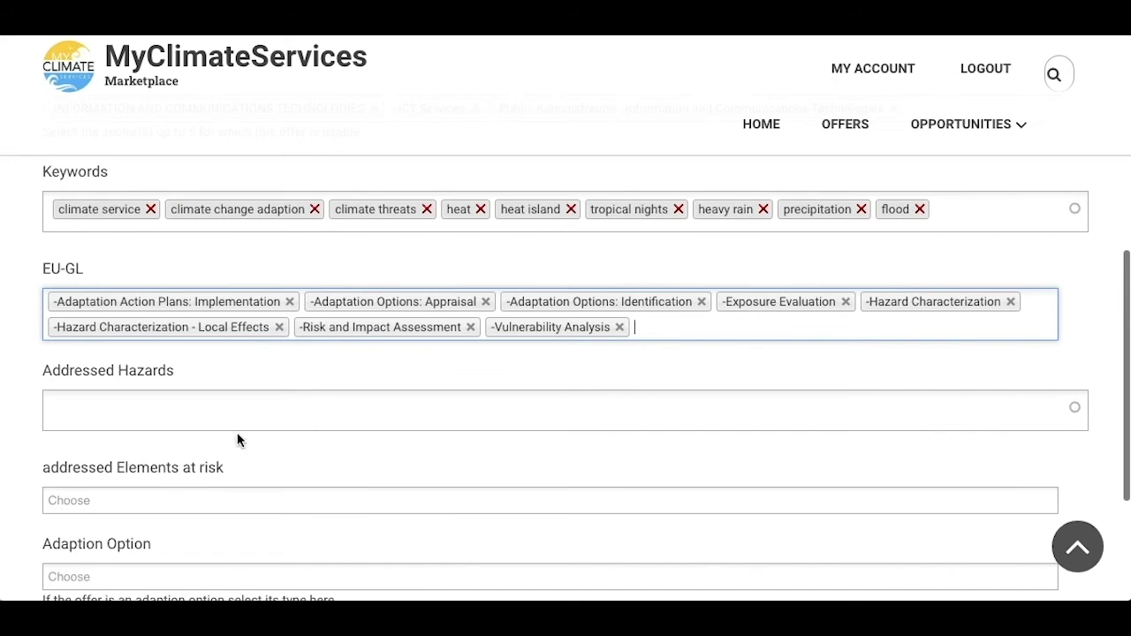
# Add temperature, flood, drought, earthquake and landslide as addressed hazards, and buildings, population and infrastructure as elements at risk.
pyautogui.click(143, 407)
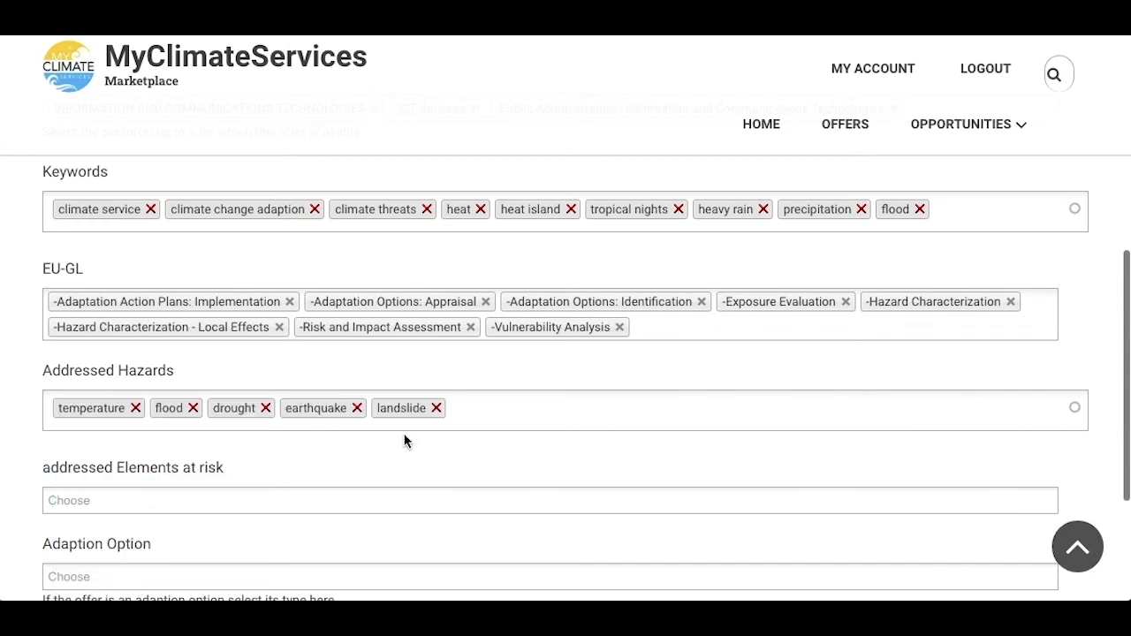
pyautogui.scroll(-2, 101, 437)
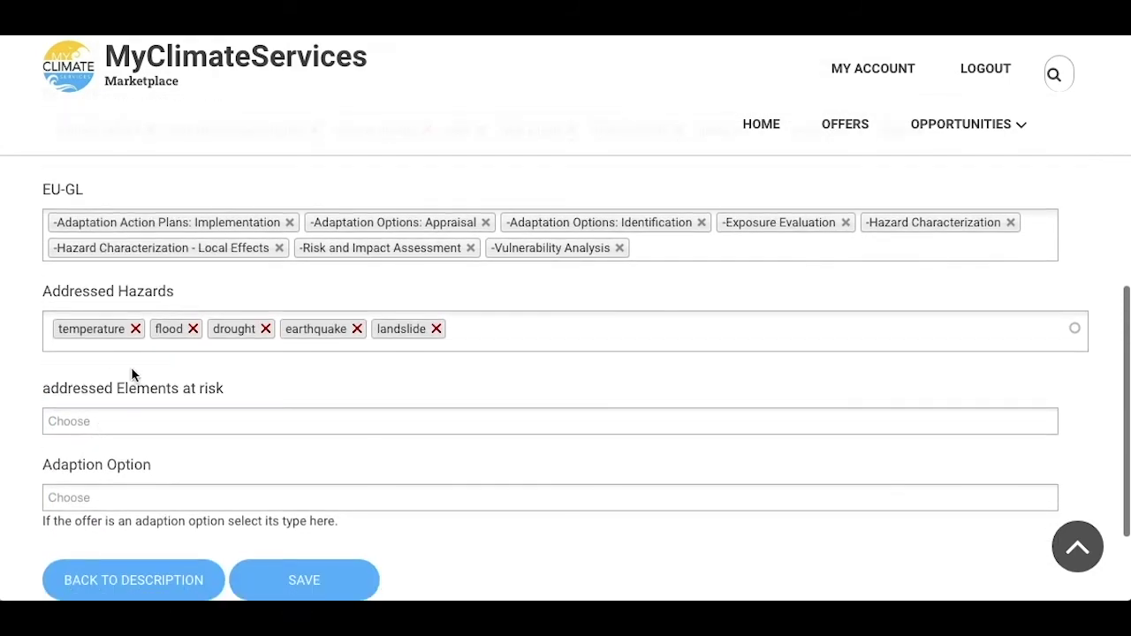
pyautogui.click(107, 422)
pyautogui.click(108, 447)
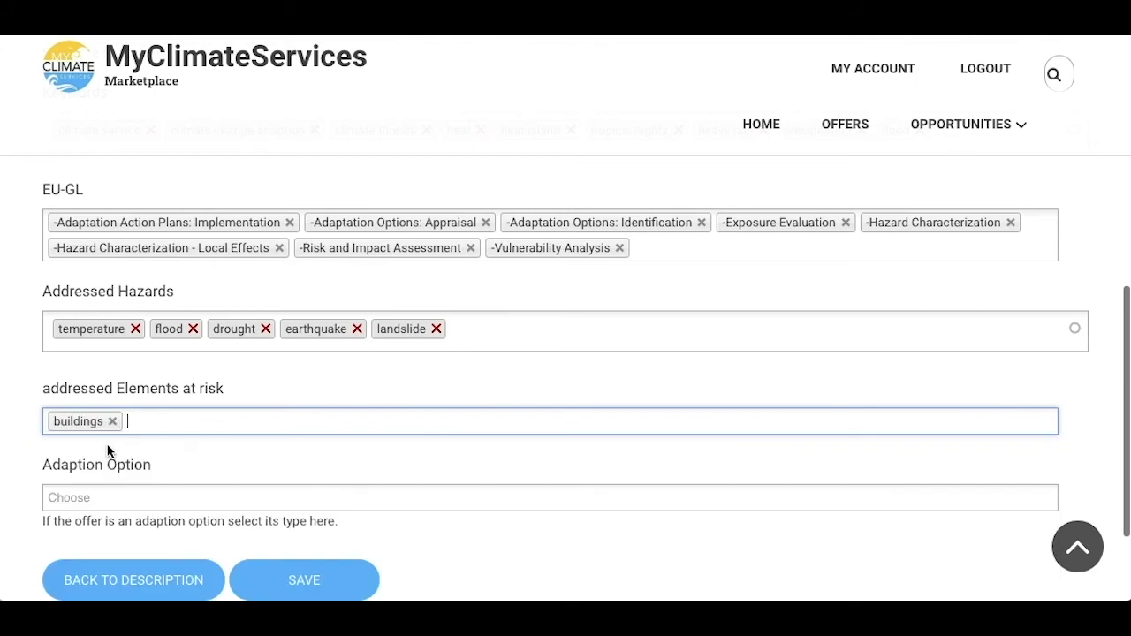
pyautogui.click(155, 422)
pyautogui.click(134, 520)
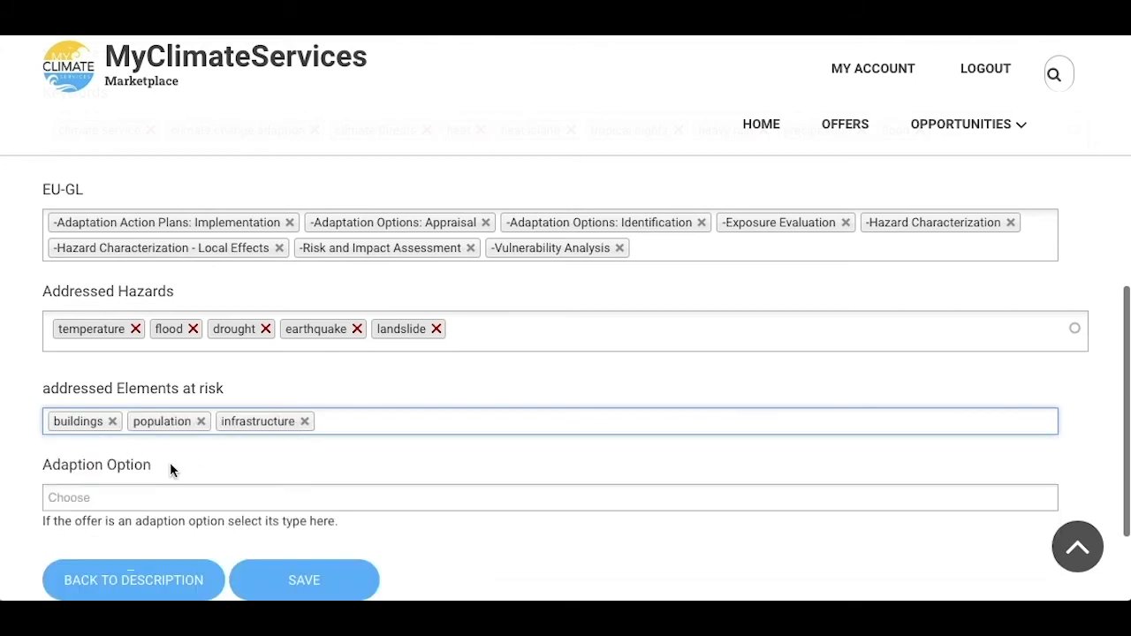
# Choose the adaption options Adding green in streetscape, Green facades, Improve soil infiltration capacity and Thermal insulation, and save the categorization.
pyautogui.click(87, 500)
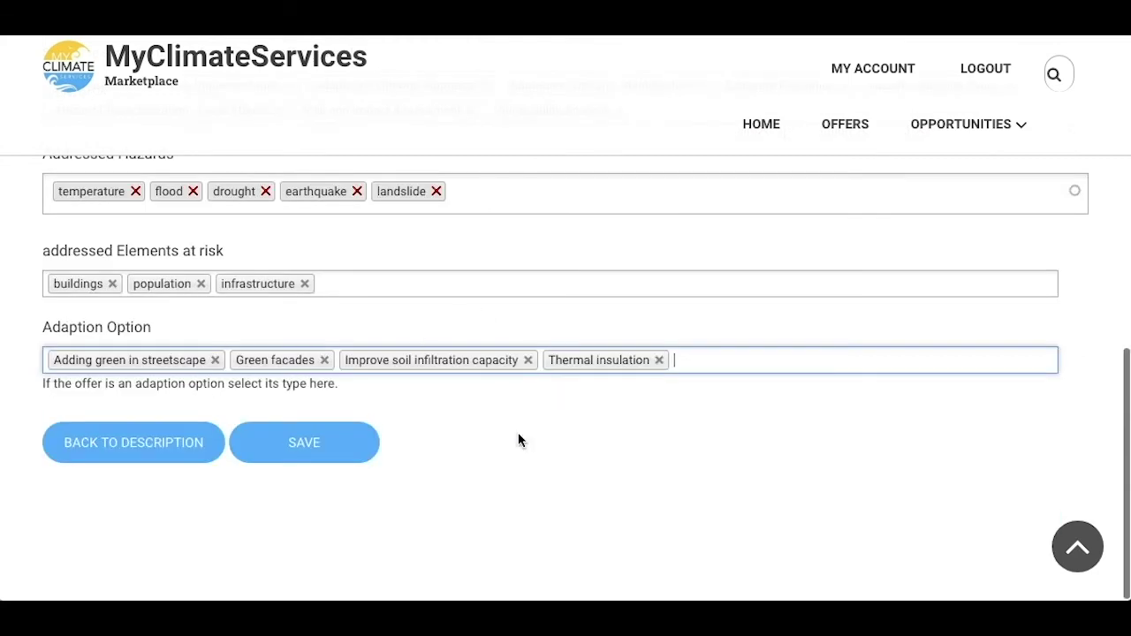
pyautogui.click(309, 445)
pyautogui.click(309, 444)
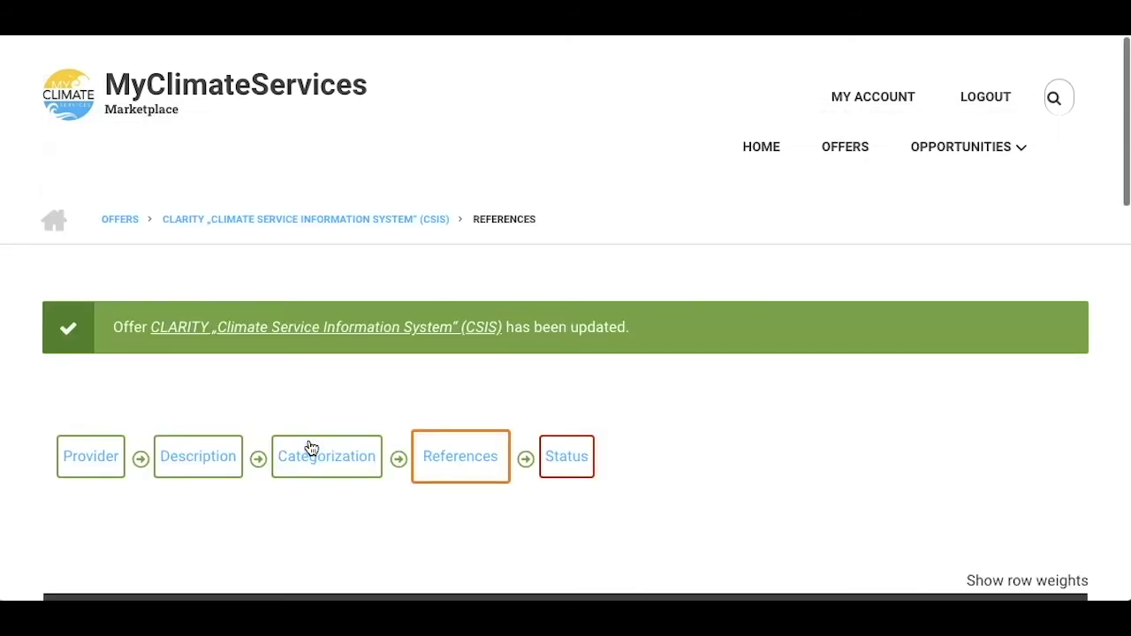
# Paste the prepared text on Stockholm and CLARITY's approach as the comment under the offers this offer uses and review it.
pyautogui.scroll(-4, 311, 448)
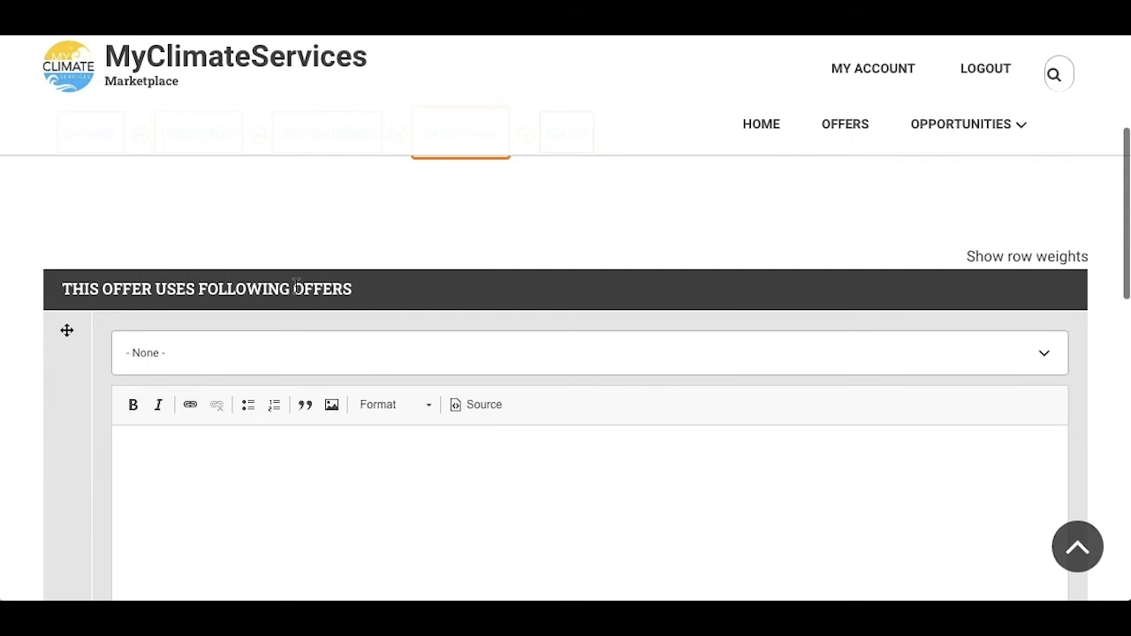
pyautogui.scroll(-1, 106, 291)
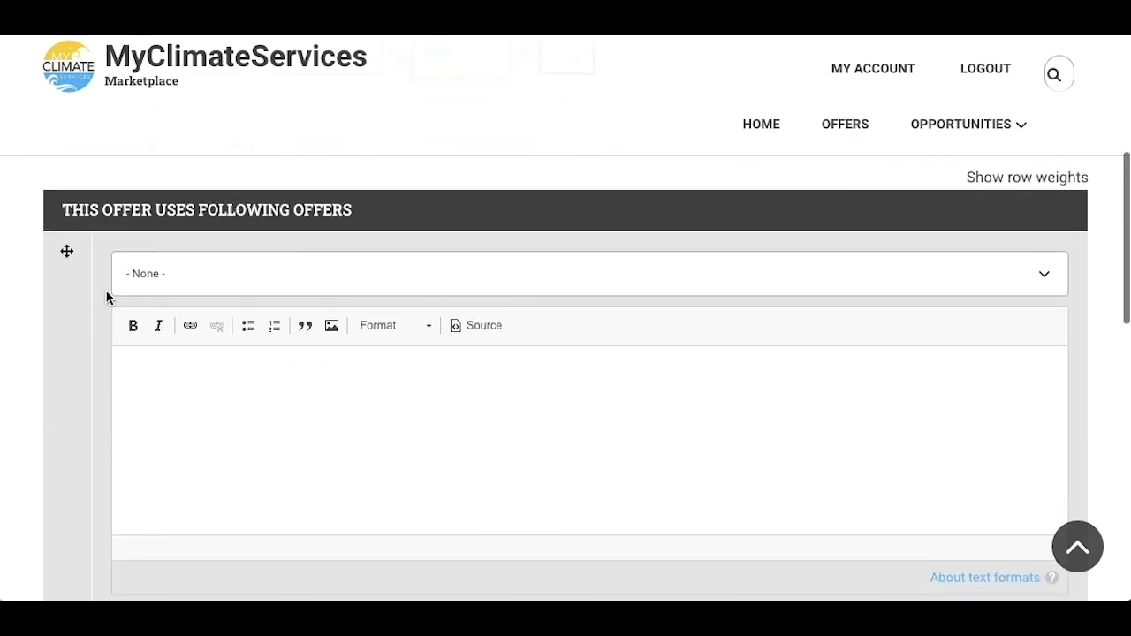
pyautogui.scroll(-1, 106, 297)
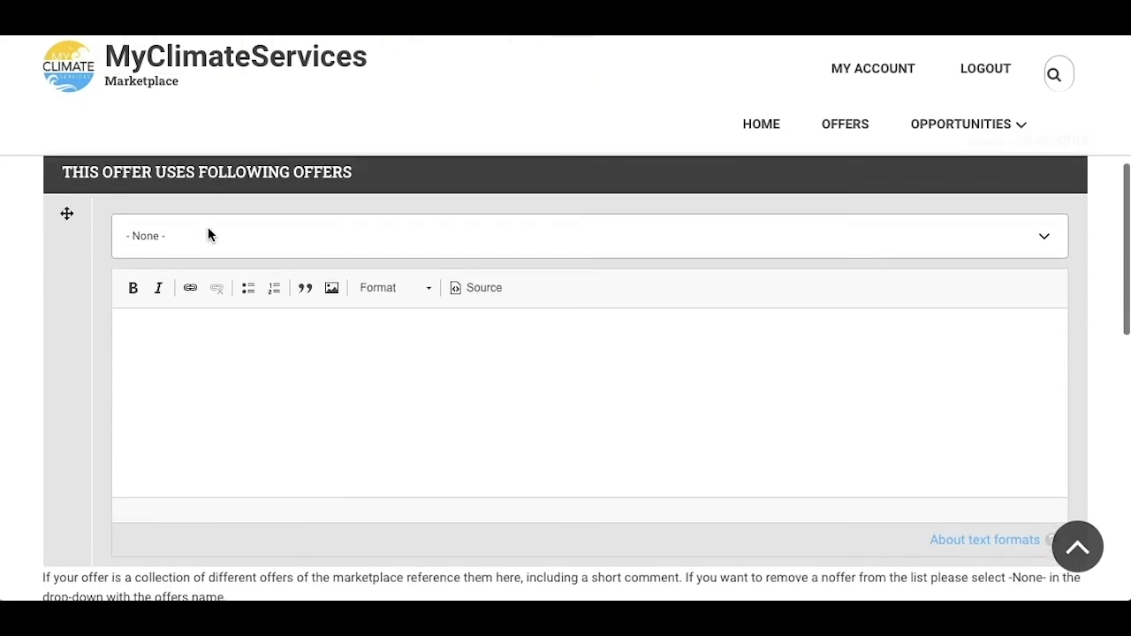
pyautogui.click(349, 381)
pyautogui.hotkey('ctrl', 'v')
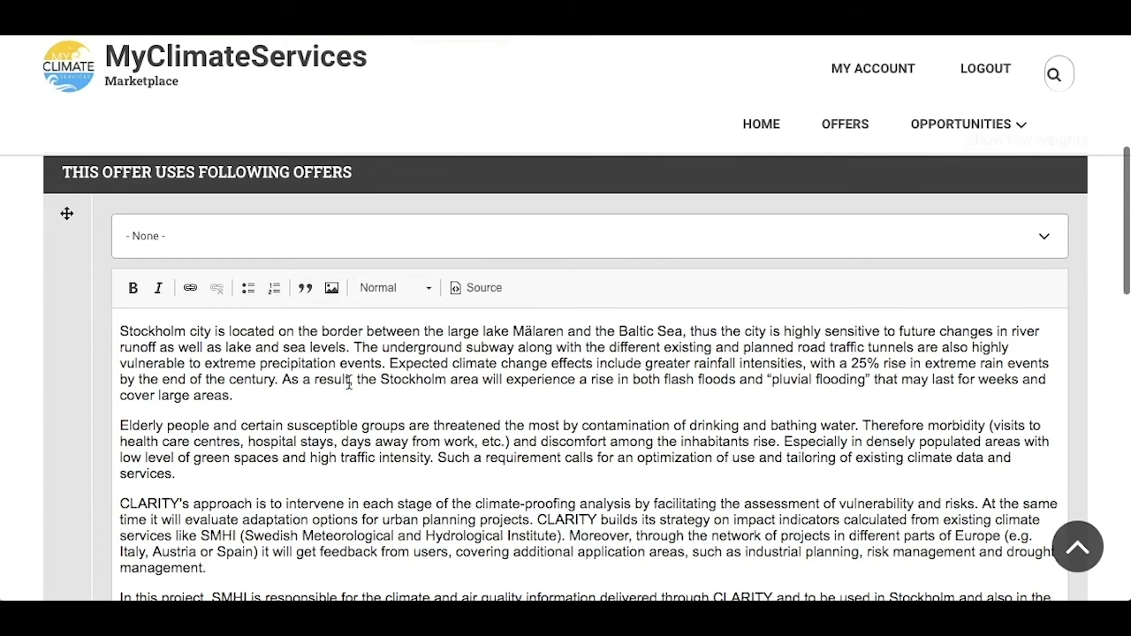
pyautogui.scroll(-6, 53, 378)
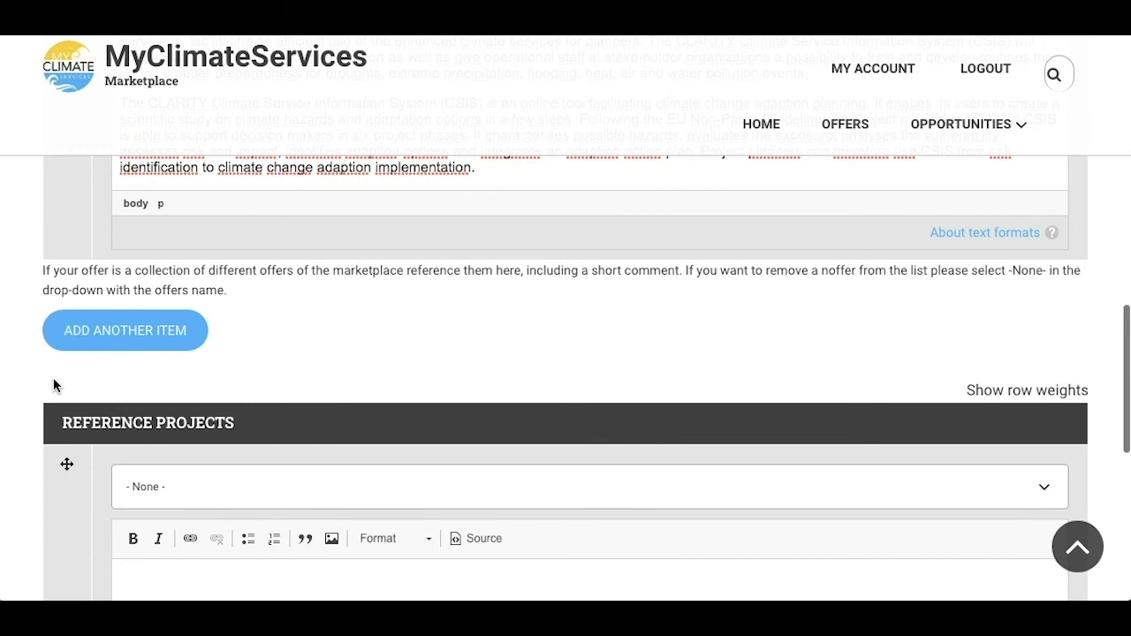
pyautogui.scroll(4, 53, 385)
pyautogui.scroll(2, 53, 378)
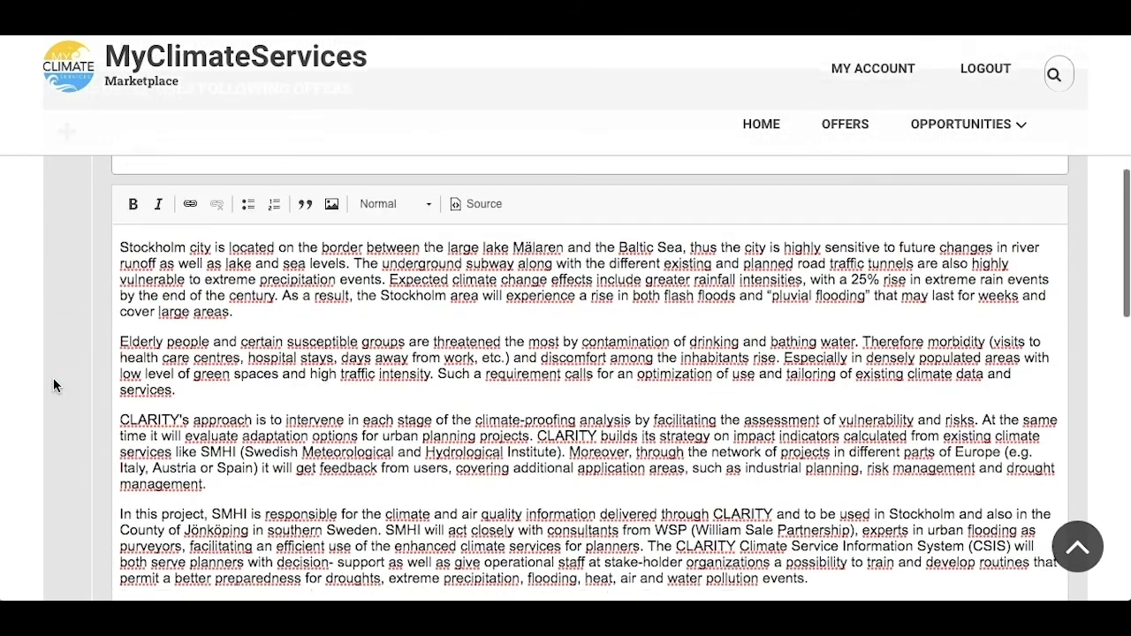
pyautogui.scroll(-6, 354, 353)
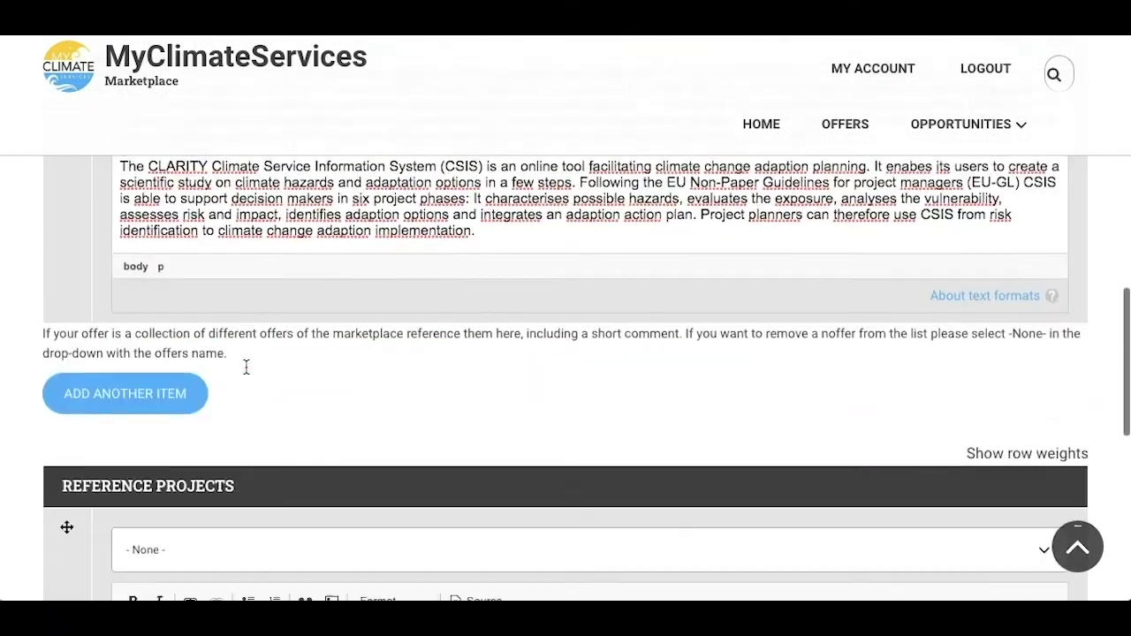
# Save the references section without choosing any reference project.
pyautogui.click(106, 319)
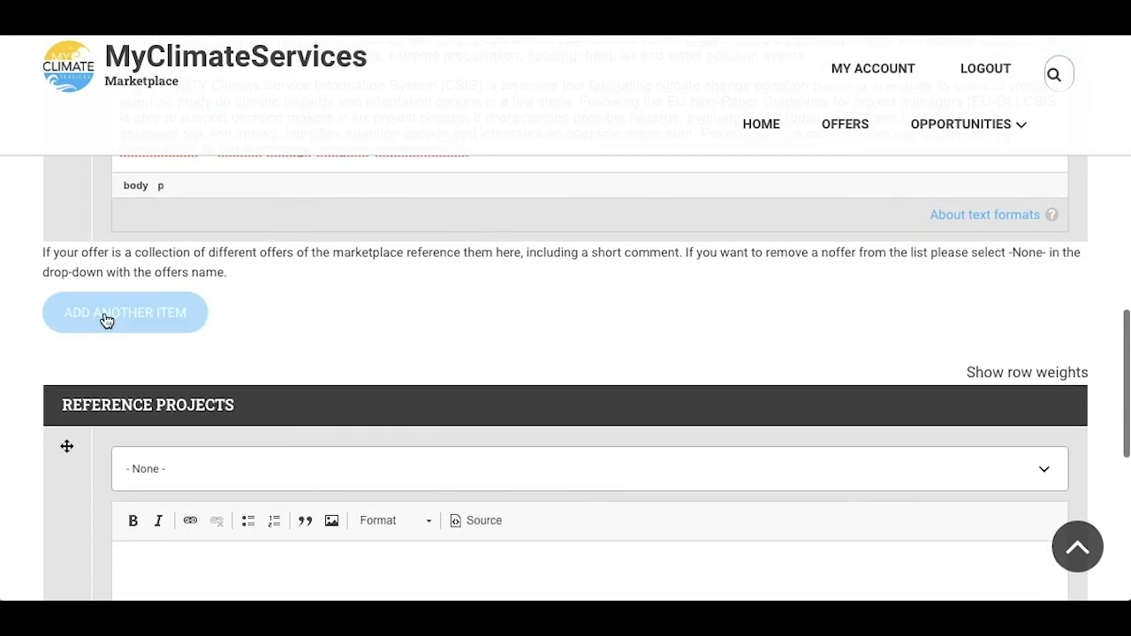
pyautogui.scroll(-5, 106, 319)
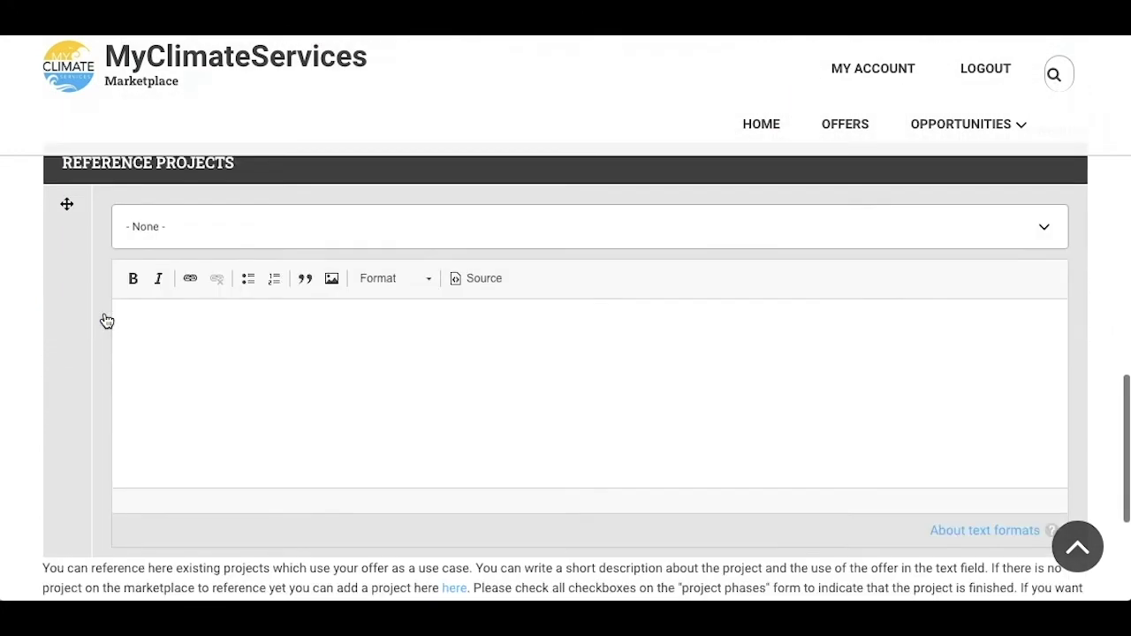
pyautogui.click(283, 482)
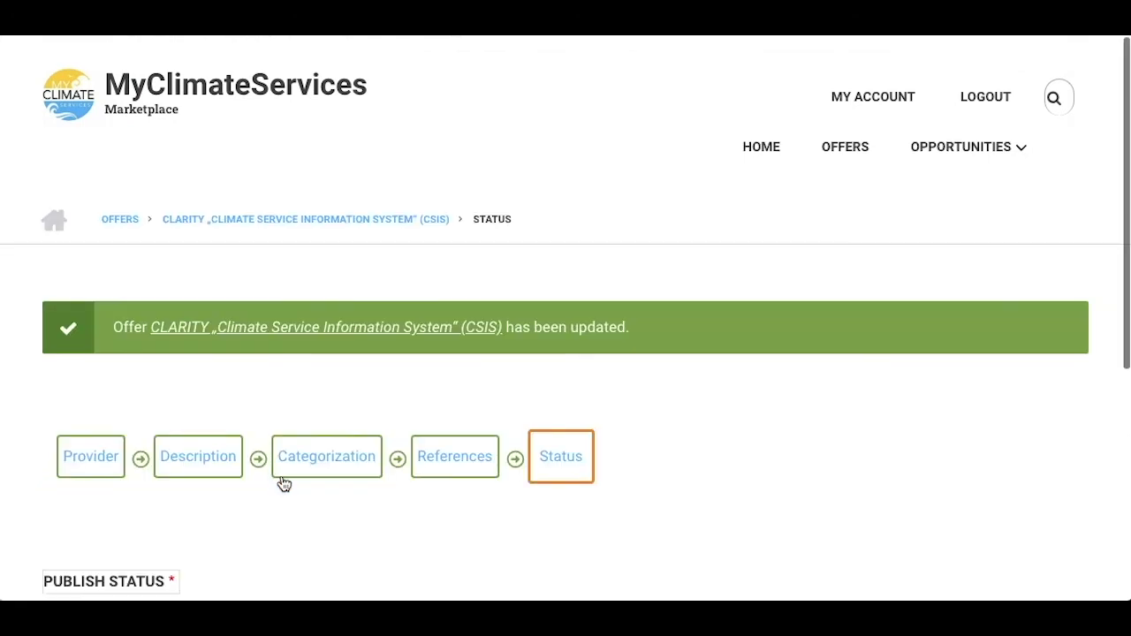
# Set the offer's publish status to published for members and save it.
pyautogui.scroll(-3, 283, 484)
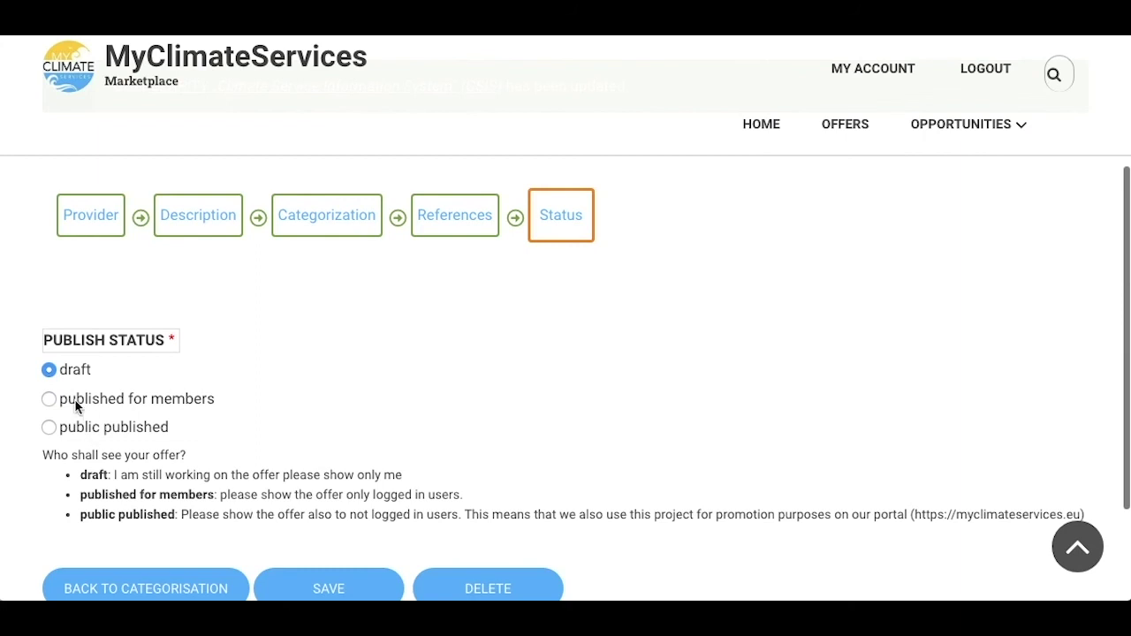
pyautogui.scroll(-2, 75, 406)
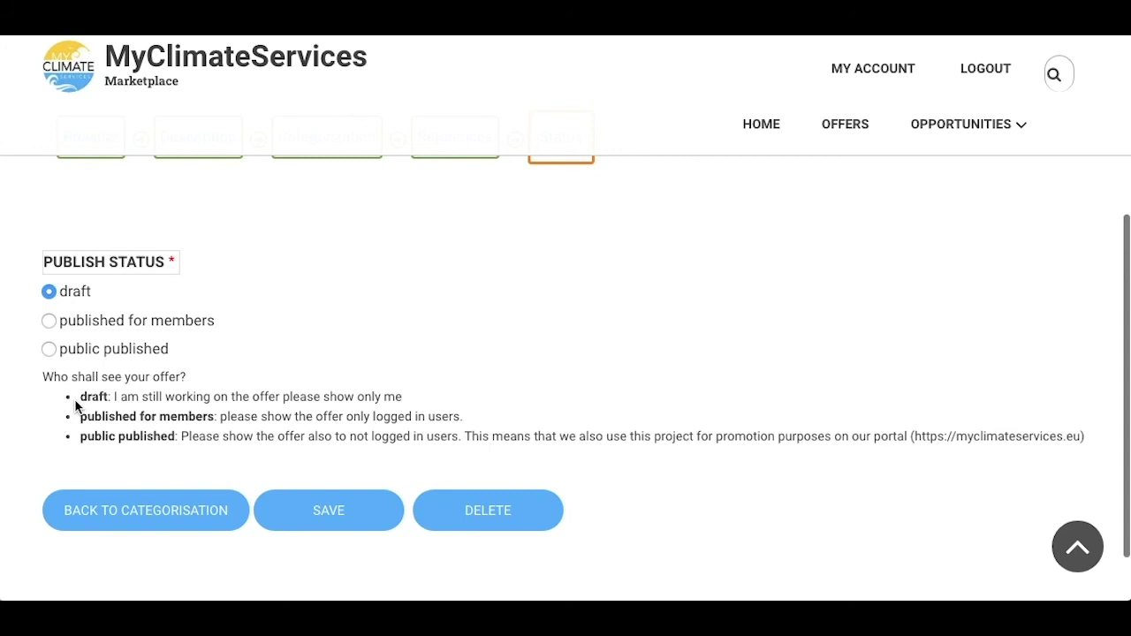
pyautogui.click(82, 326)
pyautogui.click(354, 524)
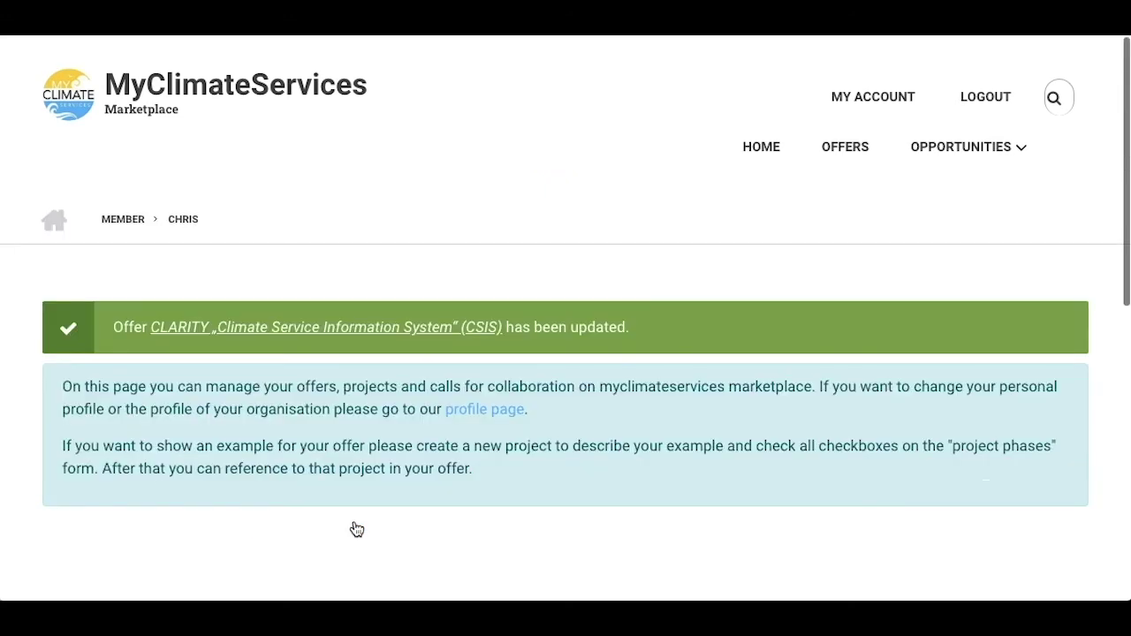
# Find the CLARITY offer among the account's own offers and open its matching opportunities.
pyautogui.click(894, 105)
pyautogui.scroll(-3, 418, 295)
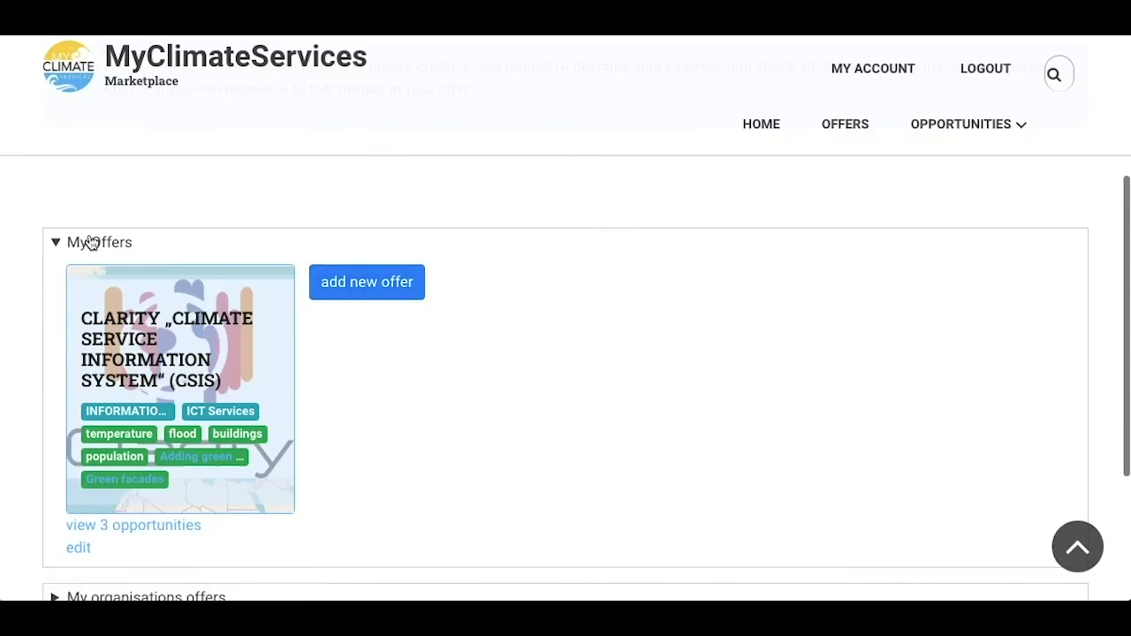
pyautogui.scroll(-1, 132, 297)
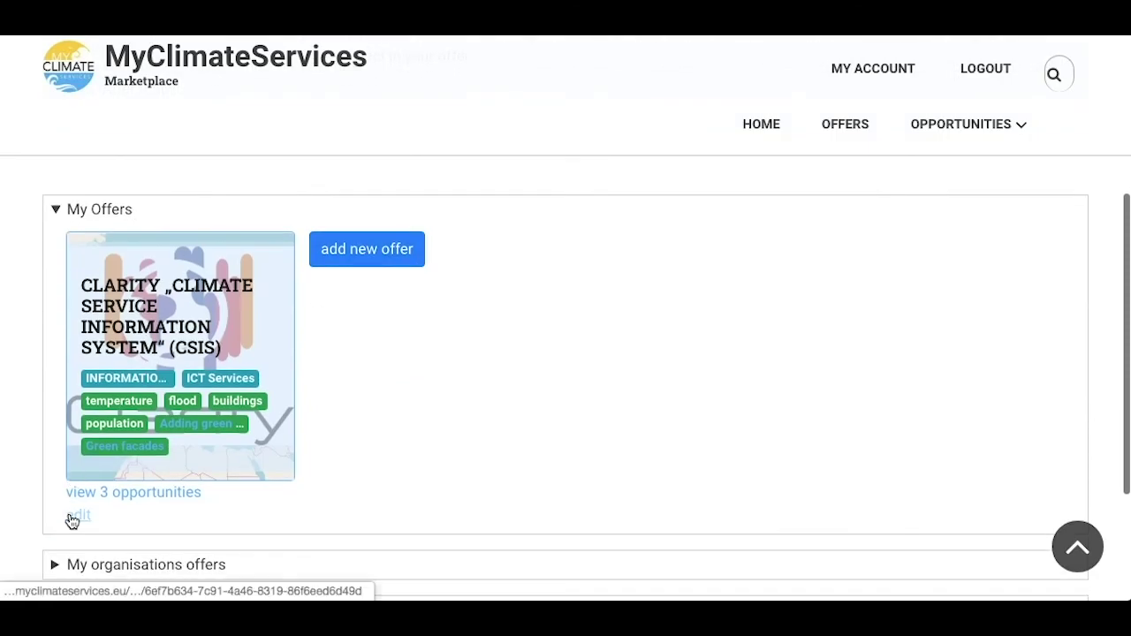
pyautogui.click(196, 502)
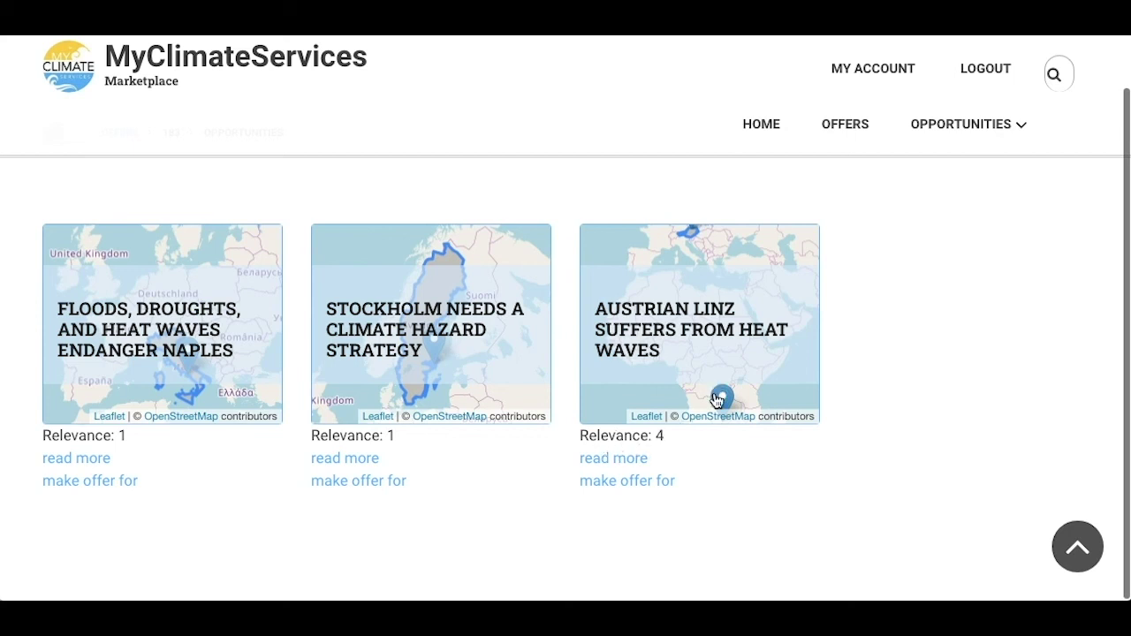
# Draft an offer for "Austrian Linz suffers from heat waves" titled "Collaboration on Heat Waves in Linz", describing a possible collaboration on characterizing and tackling heat waves.
pyautogui.click(621, 482)
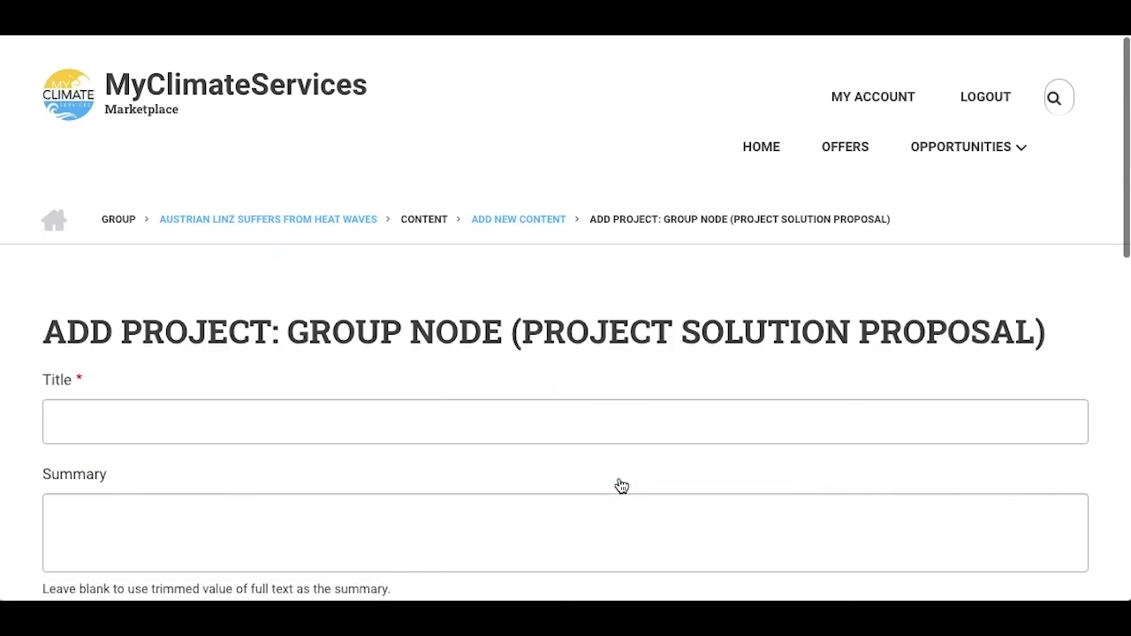
pyautogui.scroll(-2, 621, 486)
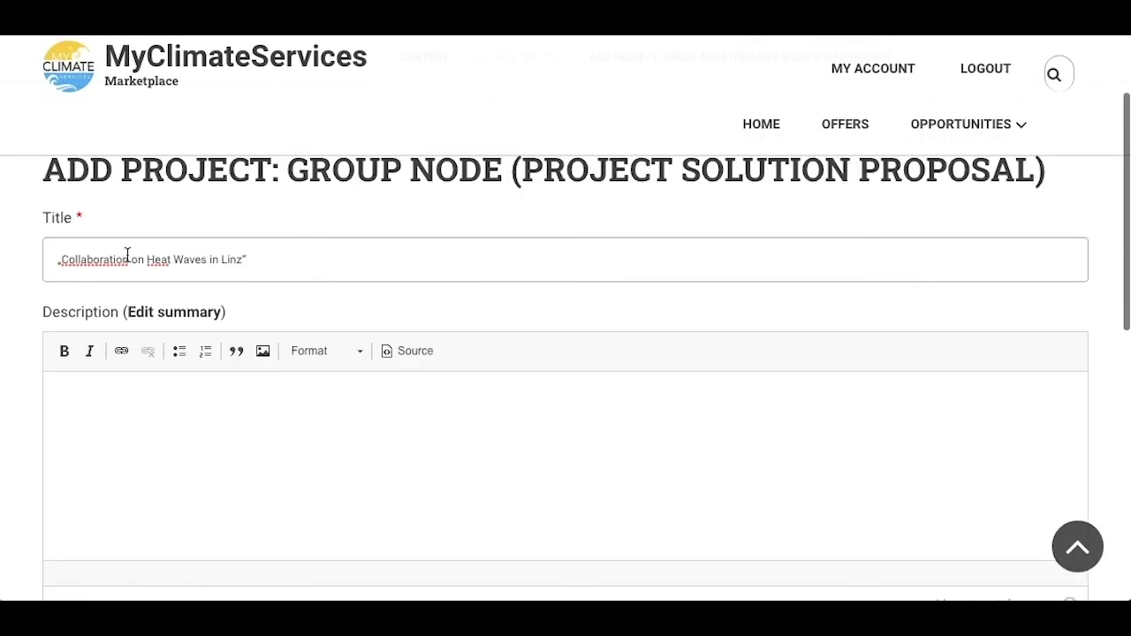
pyautogui.click(406, 444)
pyautogui.write('Dear Project-Team Linz,  we see a possible collaboration on characterizing and tackling heat waves in Linz, Austria.')
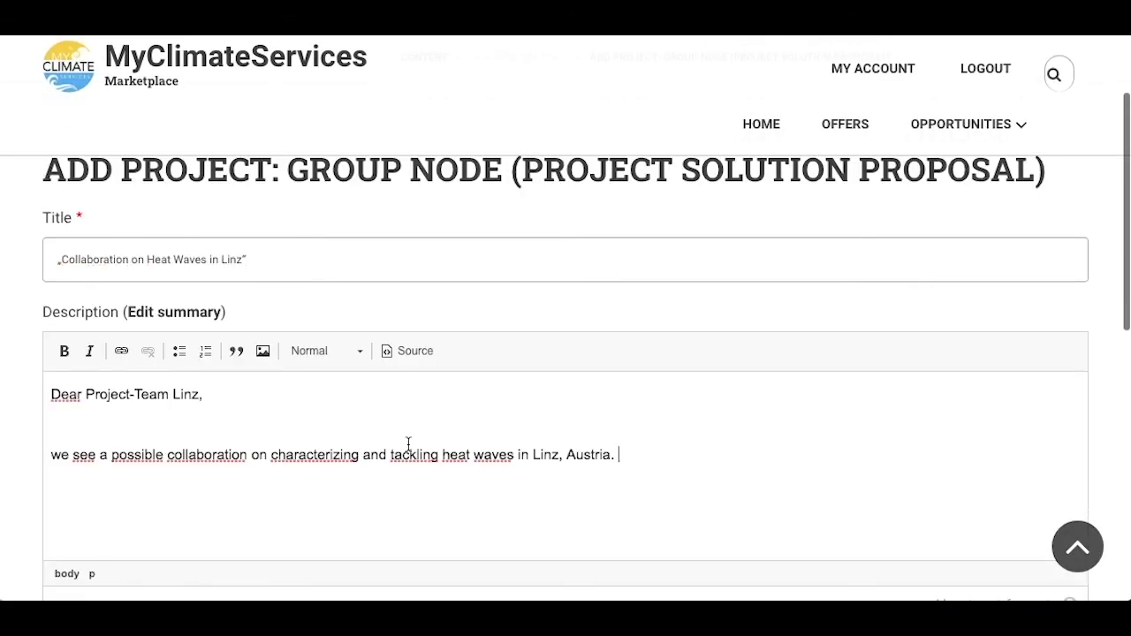
pyautogui.press('Home')
pyautogui.scroll(-3, 32, 440)
pyautogui.scroll(-2, 32, 439)
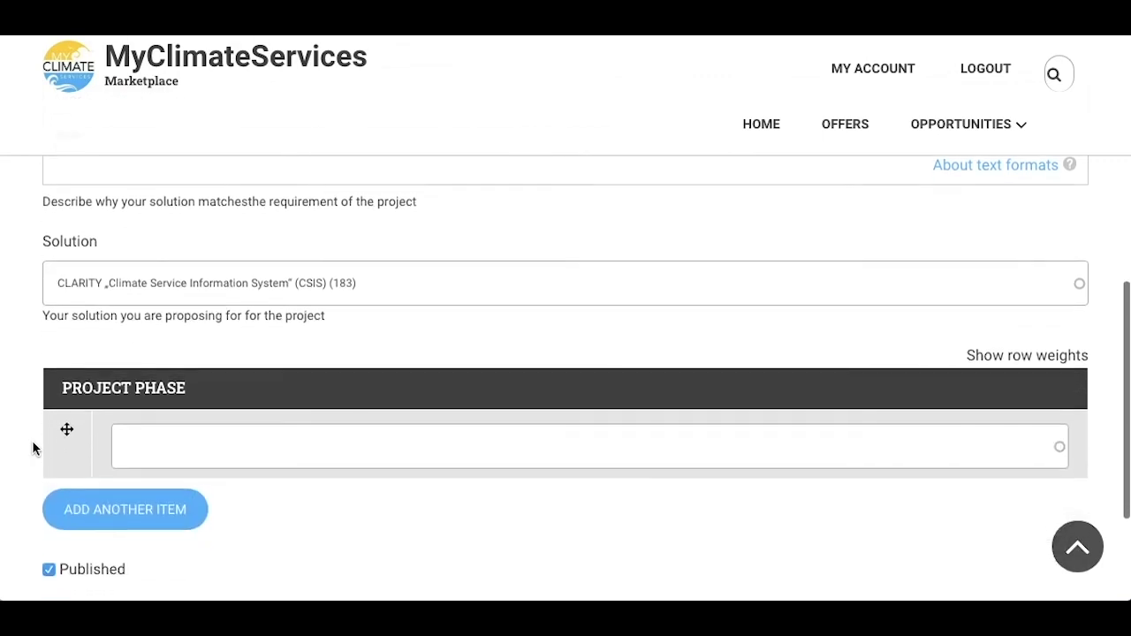